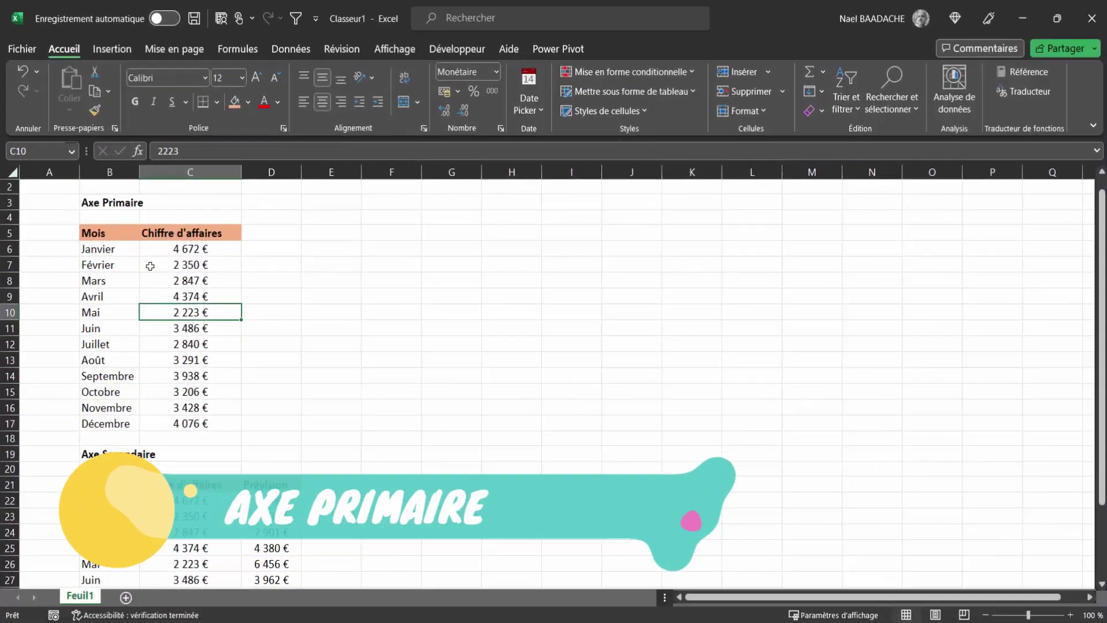
Select a cell in the Chiffre d'affaires data and open Graphiques recommandés from Insertion
click(99, 233)
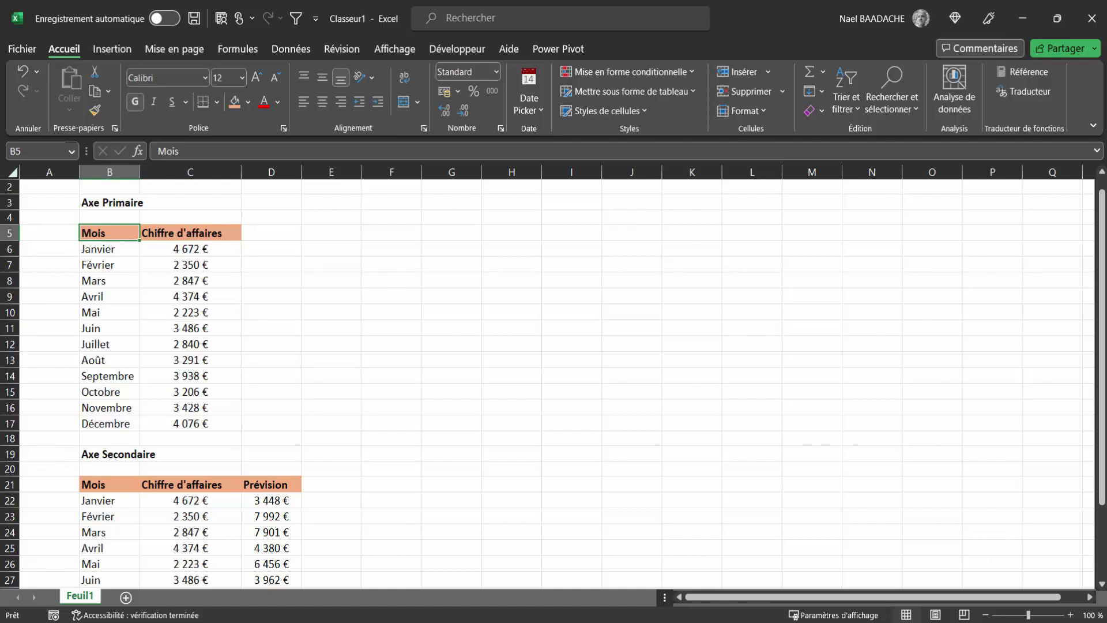
click(118, 51)
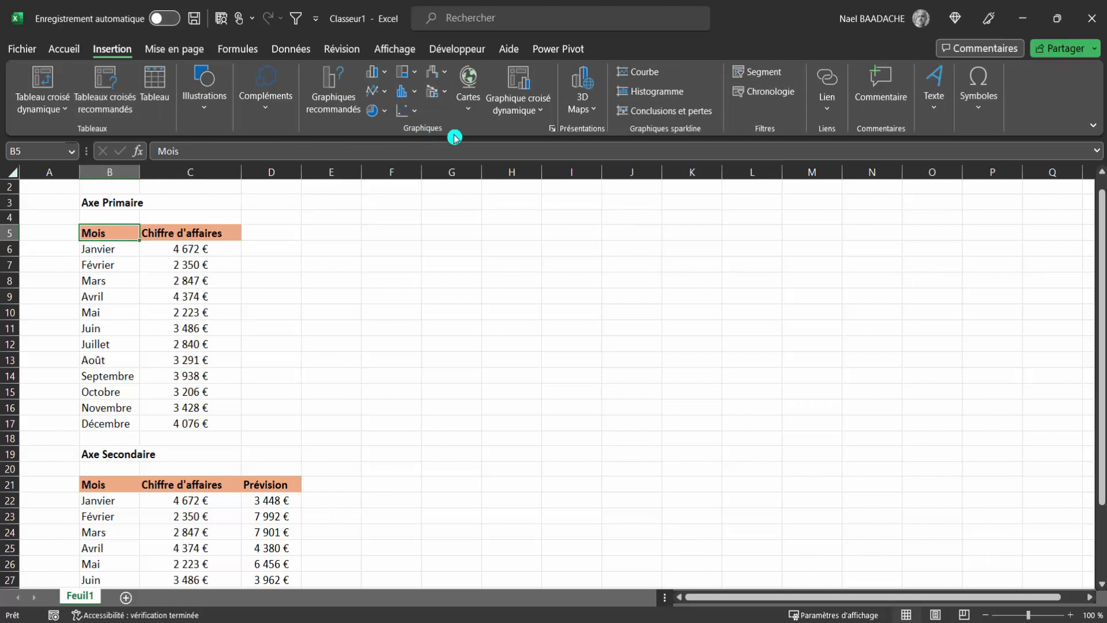
click(318, 91)
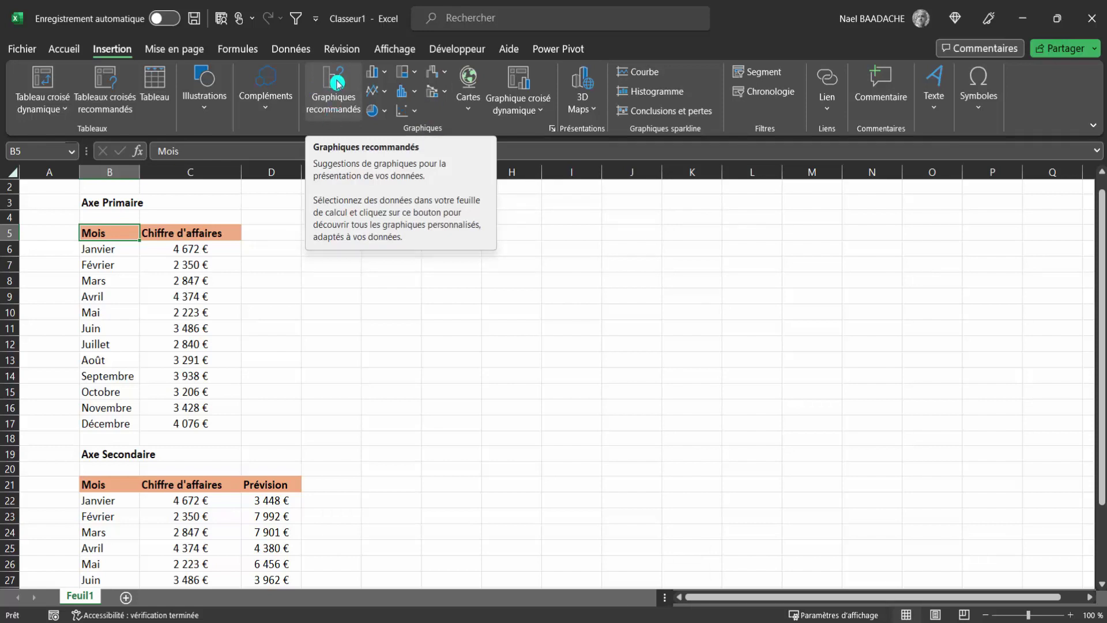
click(157, 311)
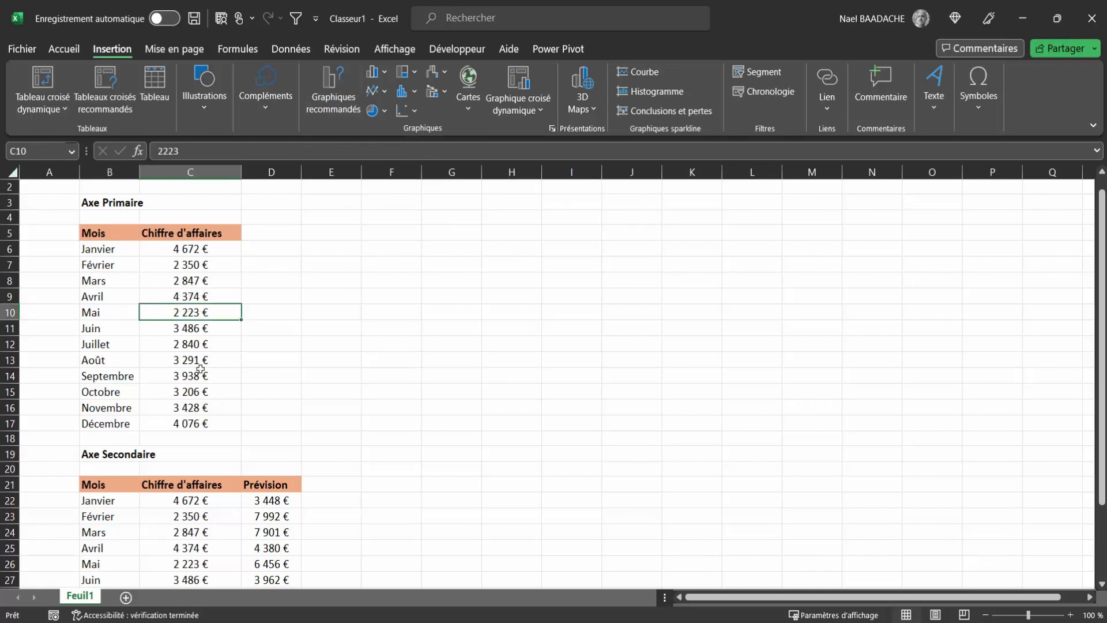
click(338, 88)
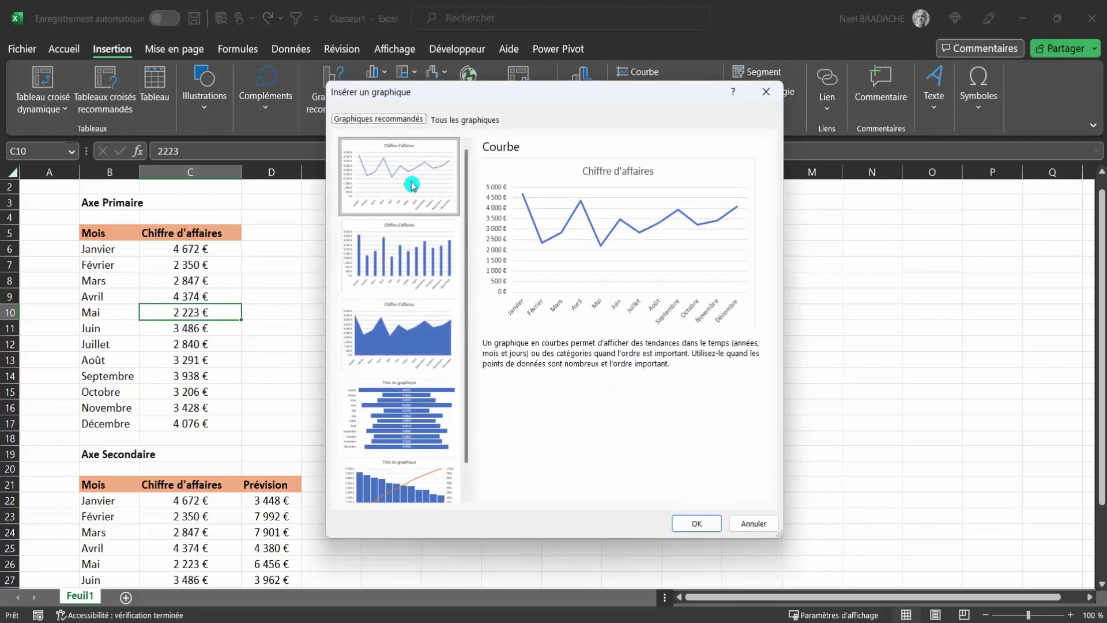
Preview the column, stacked area and funnel suggestions, then insert the Courbe line chart
click(405, 237)
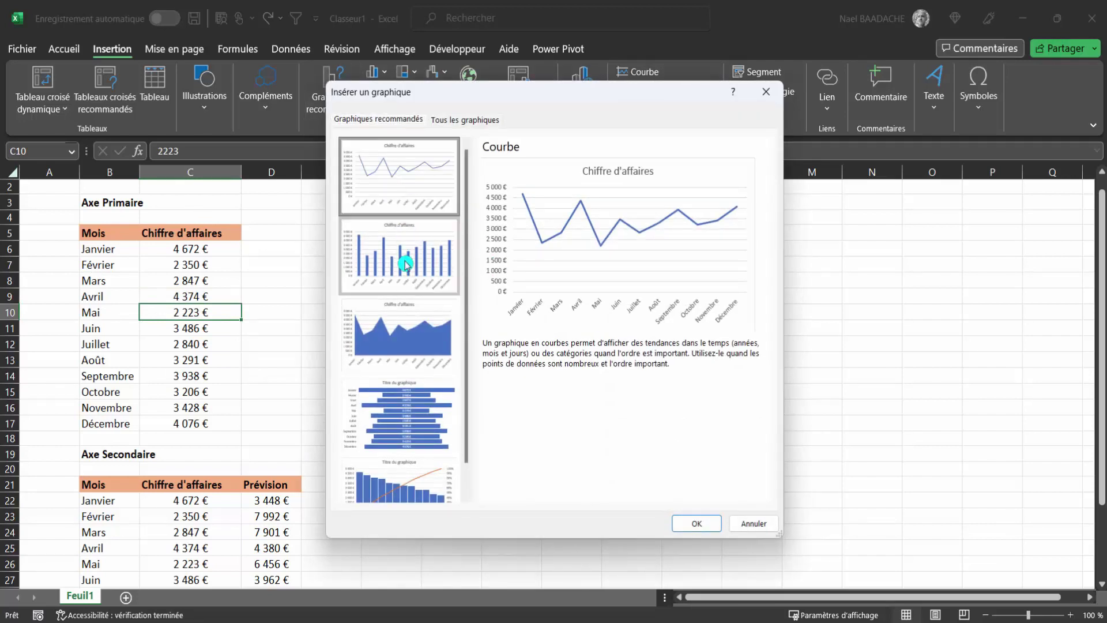
click(400, 344)
click(404, 419)
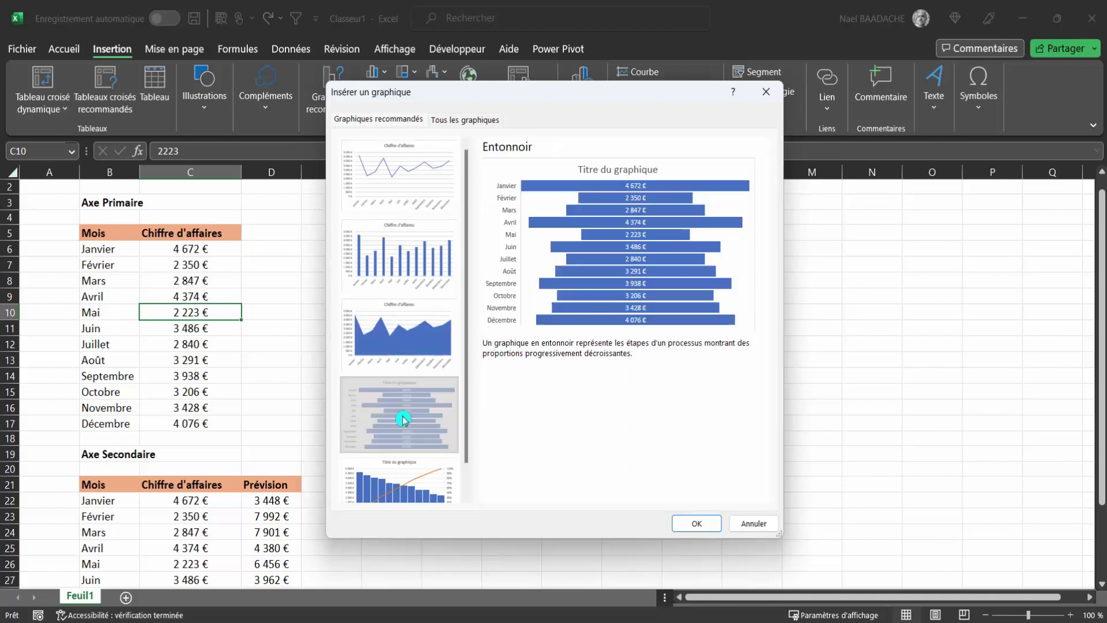
scroll(422, 382, down, 1)
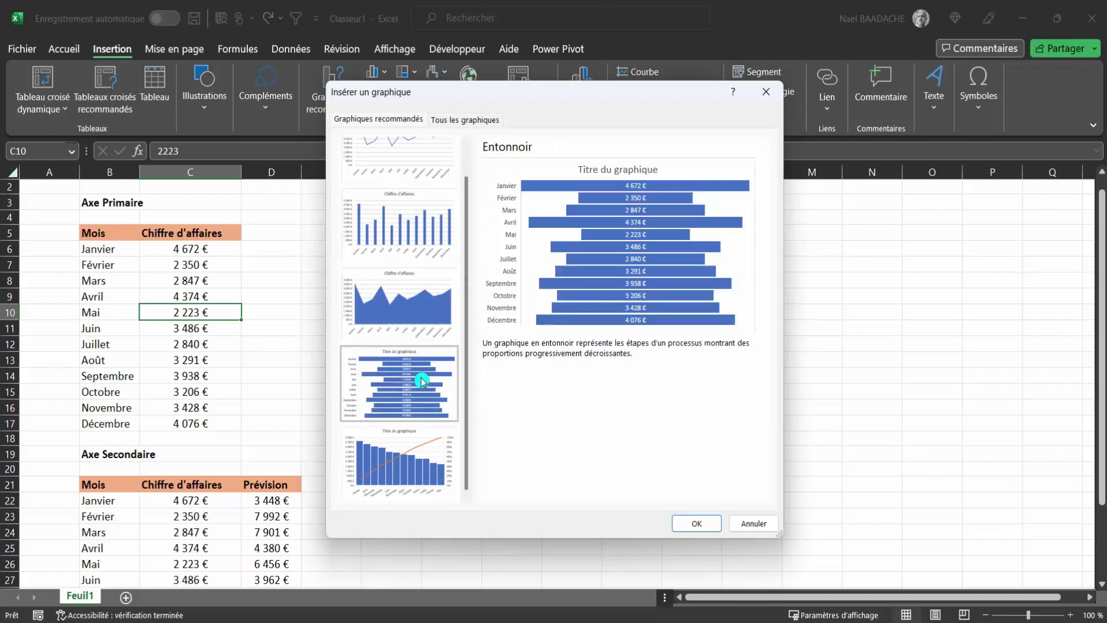
scroll(422, 381, up, 1)
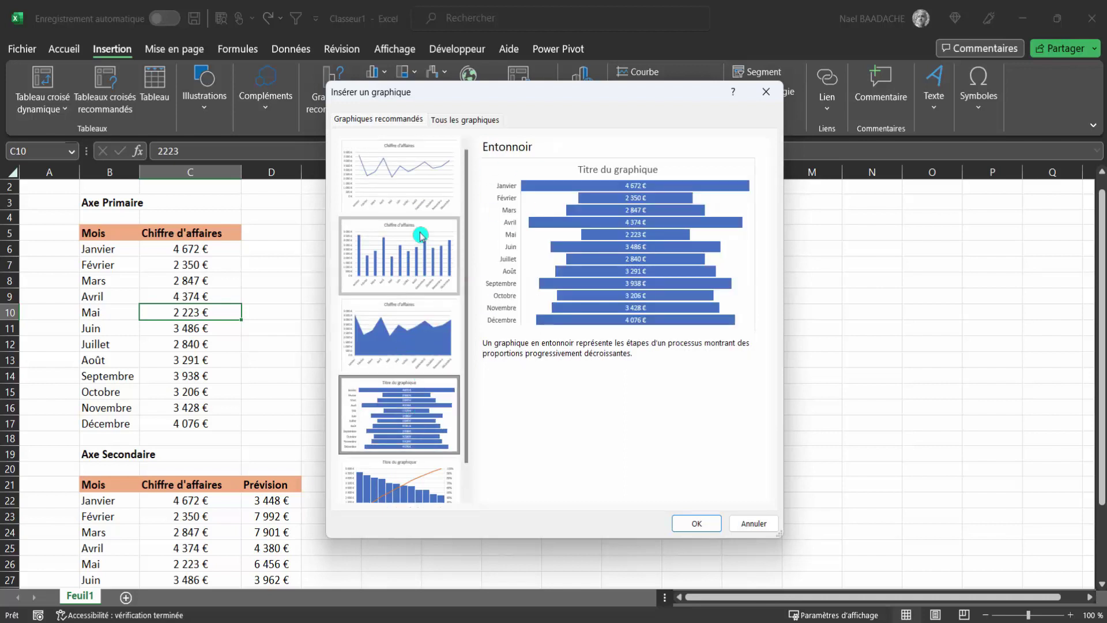
click(397, 181)
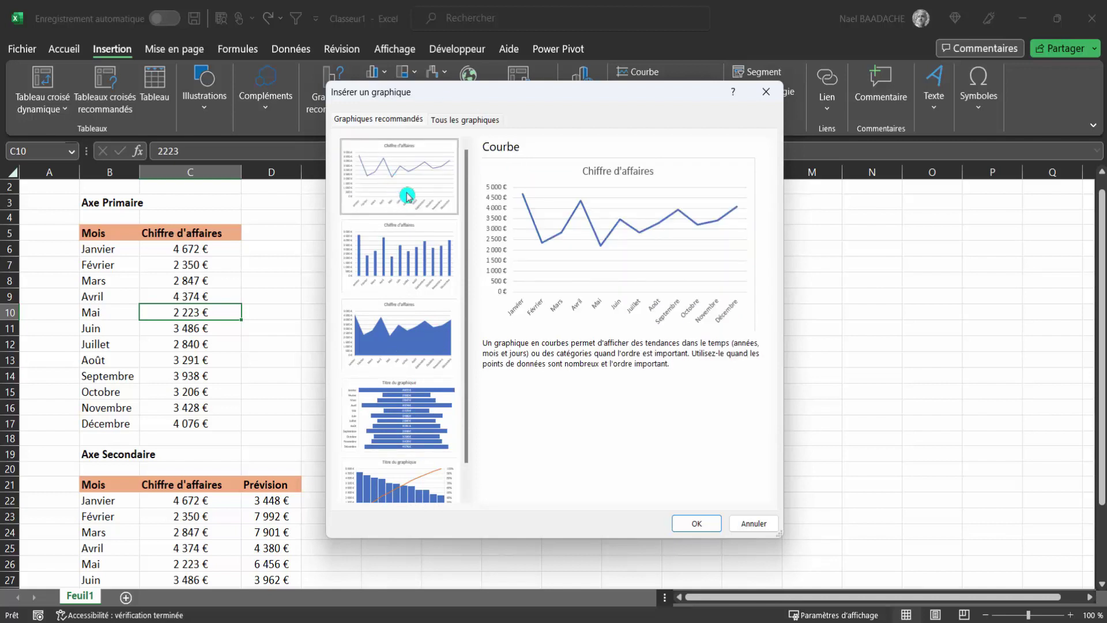
click(698, 525)
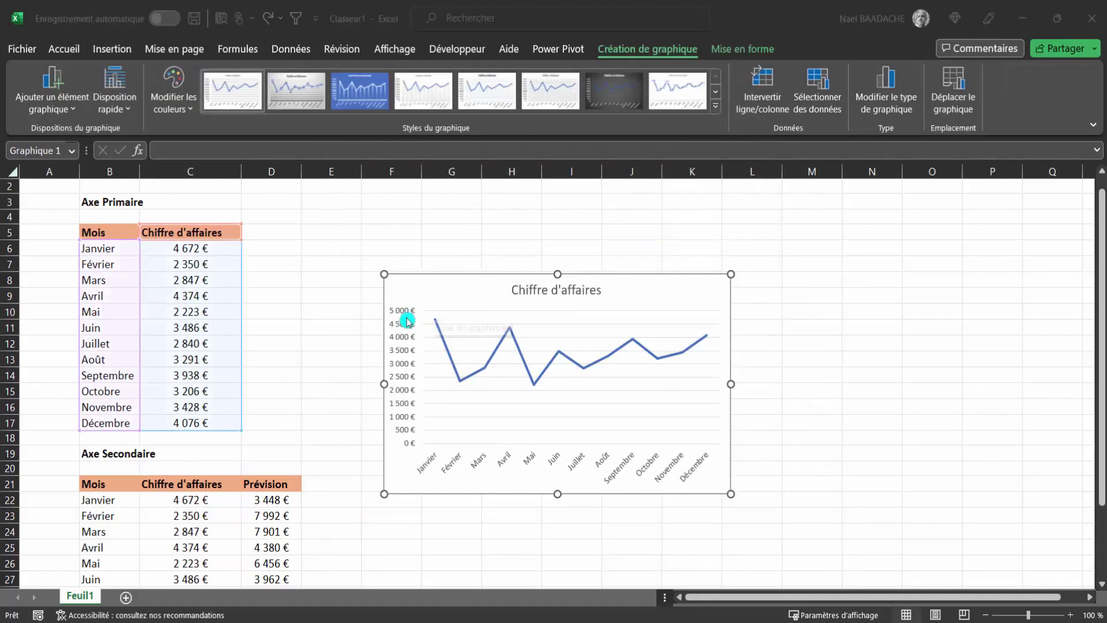
Stretch the revenue chart's right edge out to column N
click(406, 321)
click(444, 458)
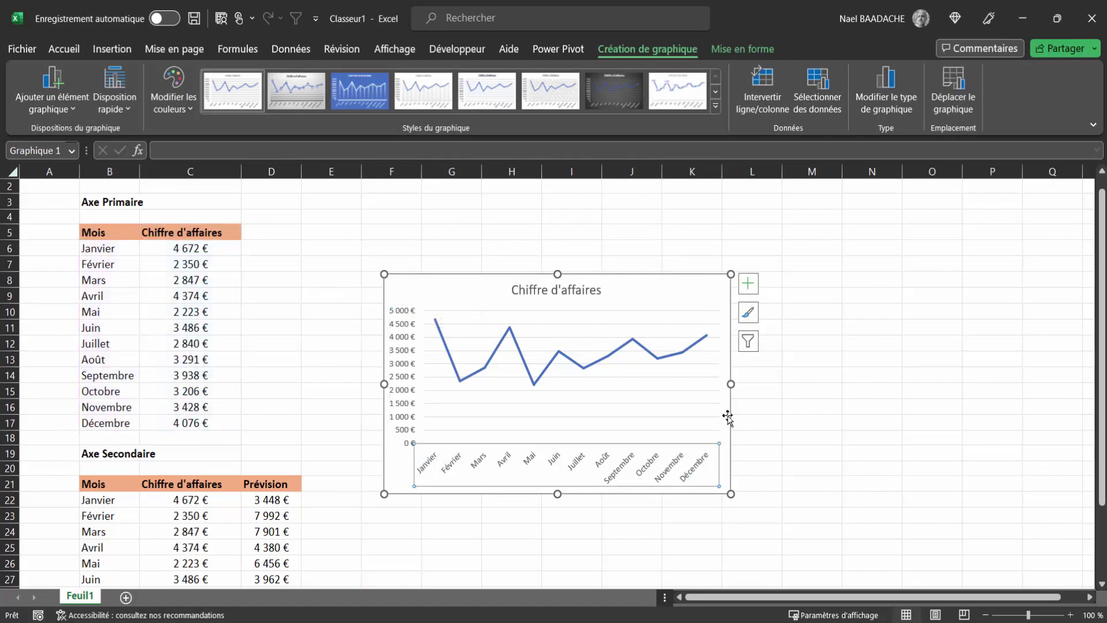
drag(731, 385, 912, 384)
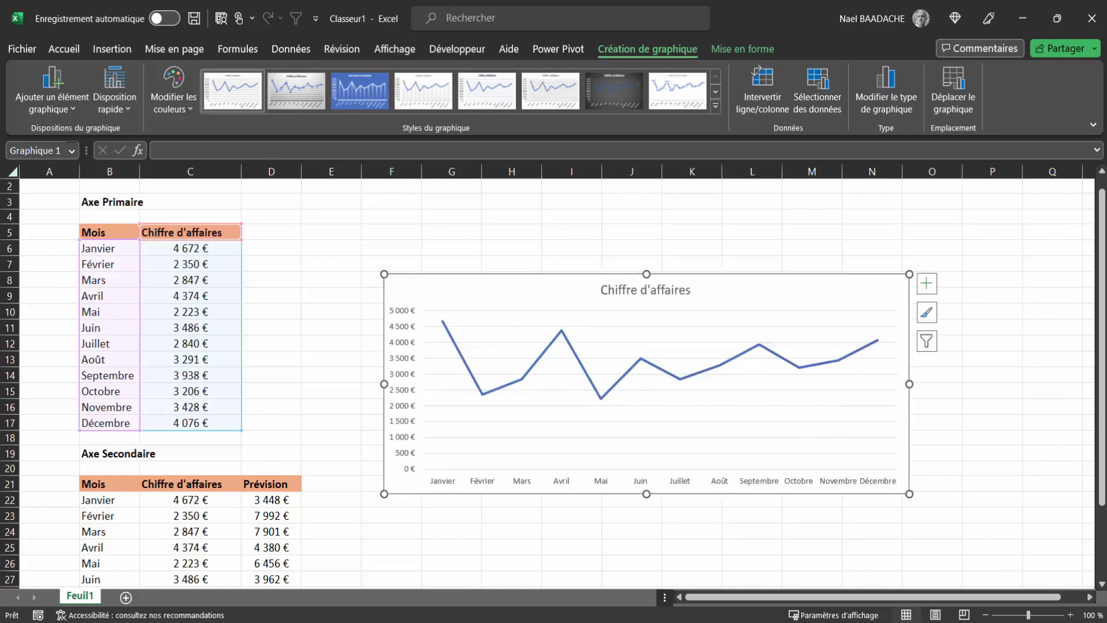
Enter 1 in B6 and fill B6:B17 as an incrementing series 1 to 12
key(Escape)
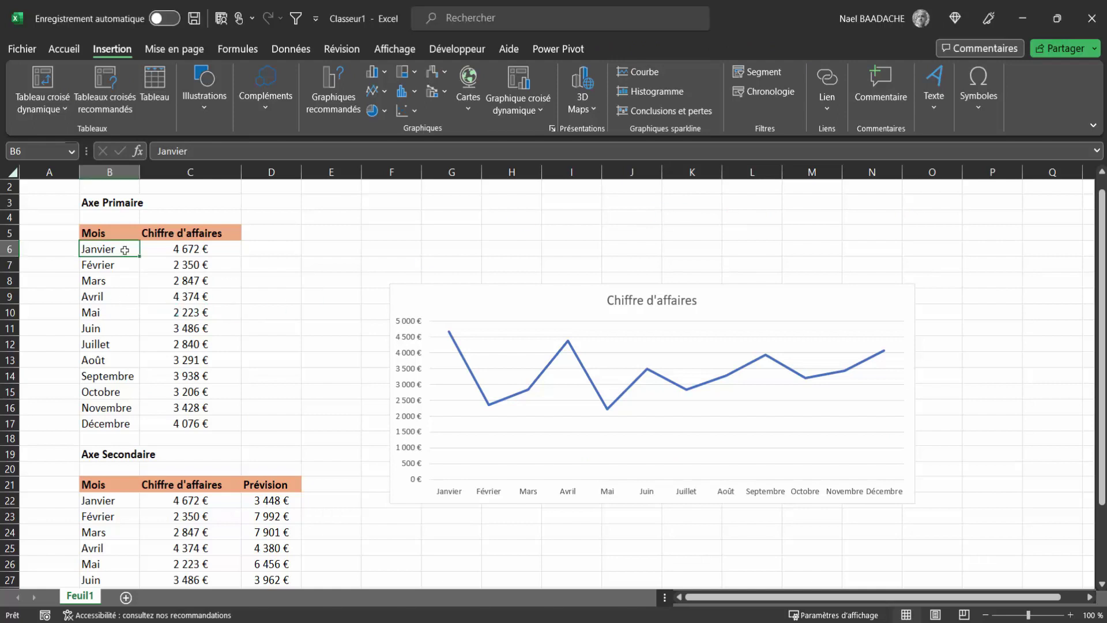
text(1)
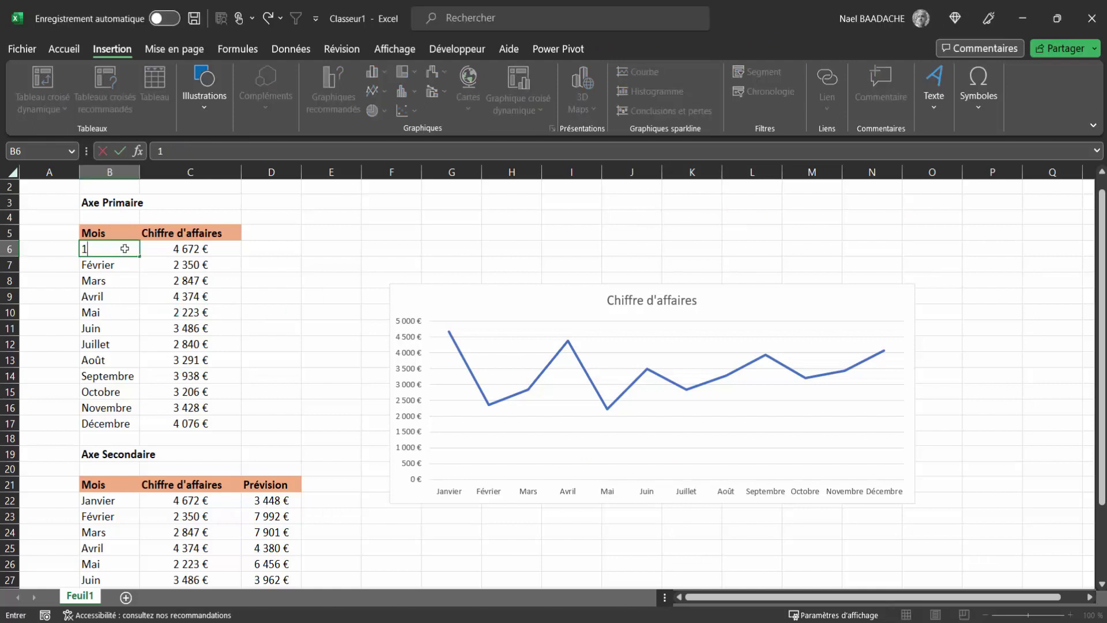
key(Return)
click(125, 248)
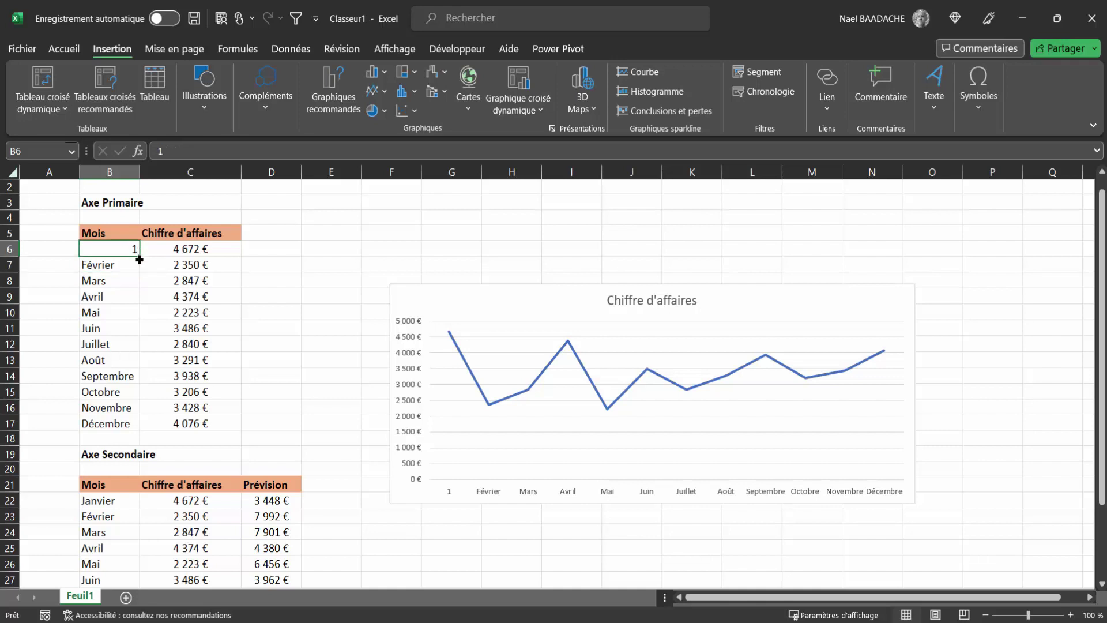
mouse_move(140, 259)
mouse_down()
mouse_move(133, 426)
mouse_move(148, 426)
mouse_up()
click(151, 443)
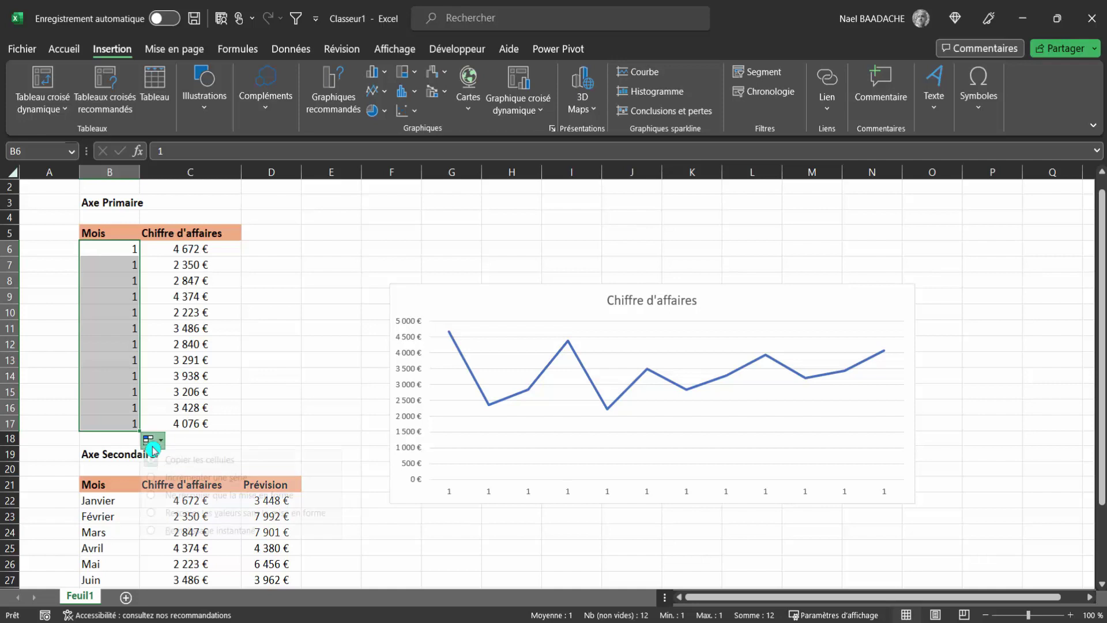
click(165, 485)
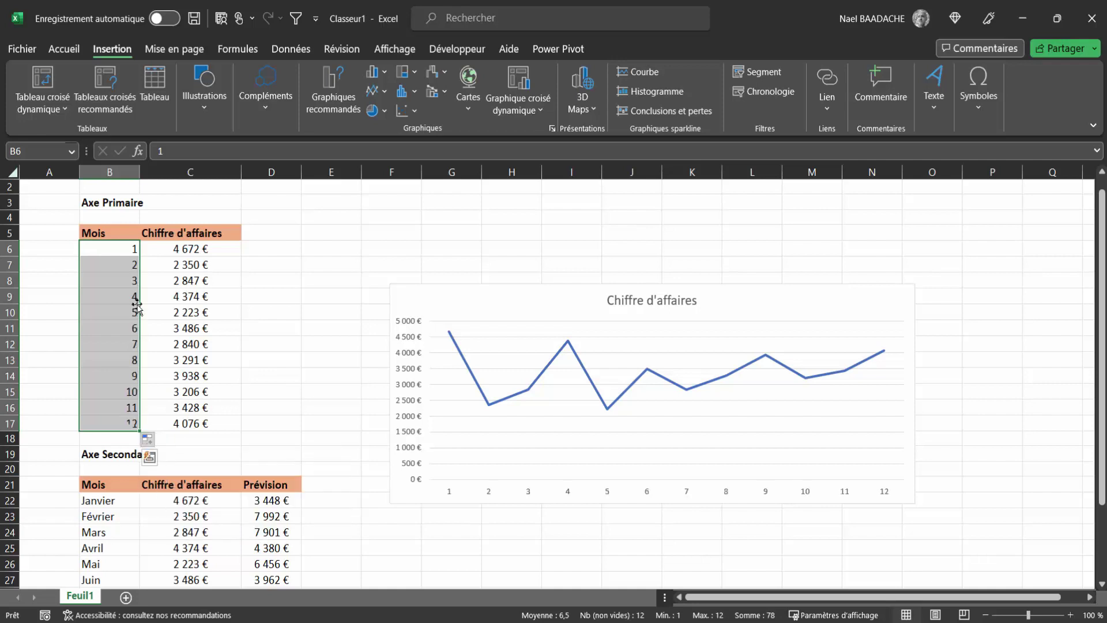
click(116, 262)
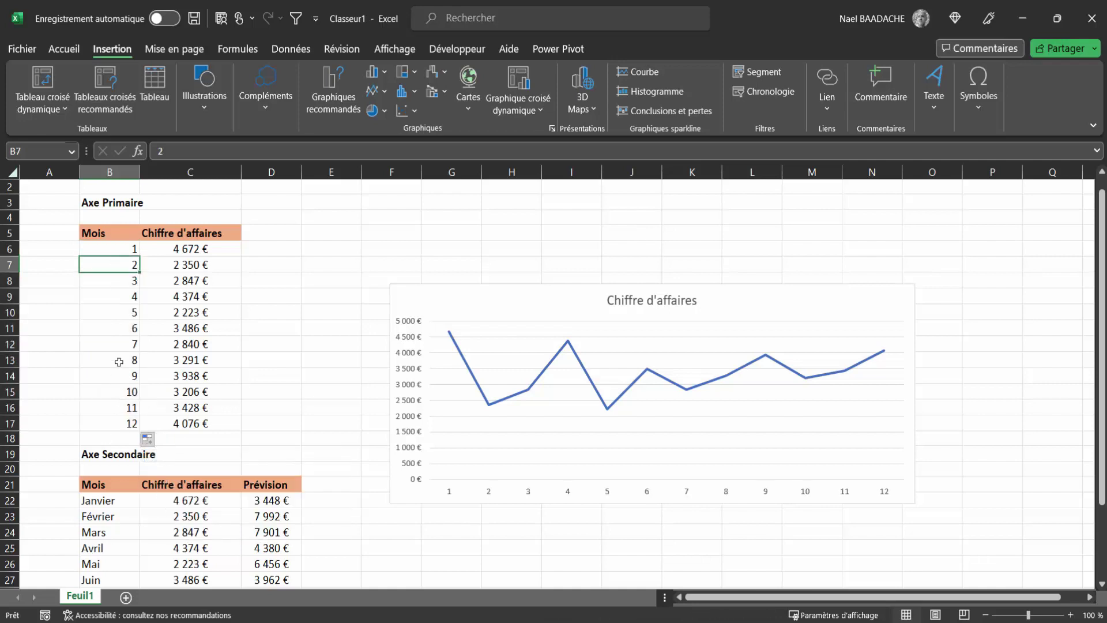
click(160, 334)
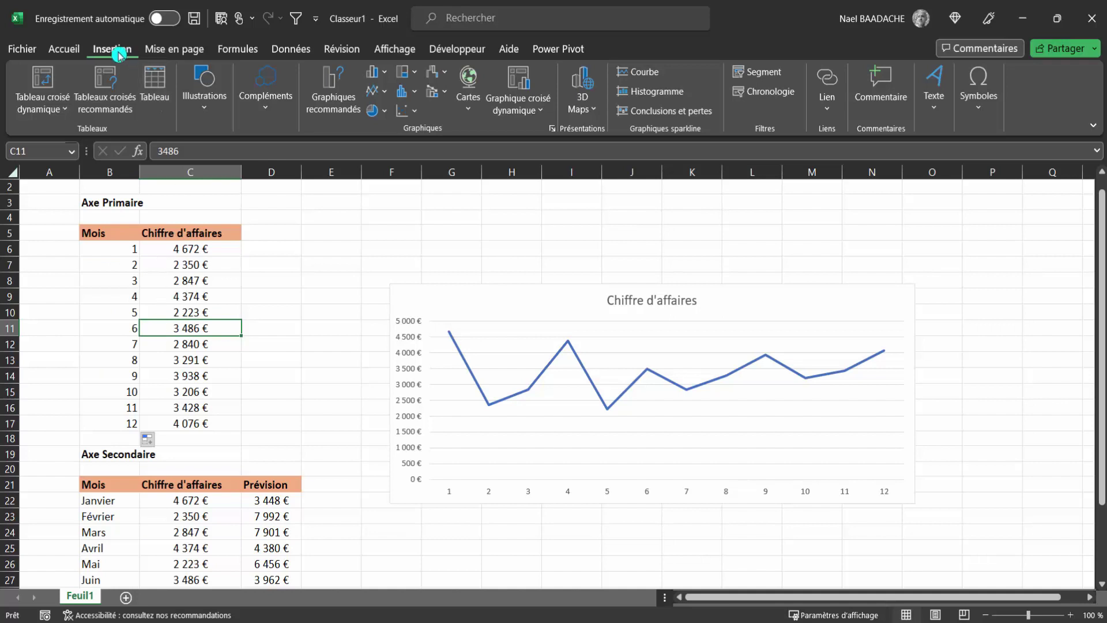
Insert a basic 2D Courbe line chart and move it up and left
click(372, 94)
click(388, 98)
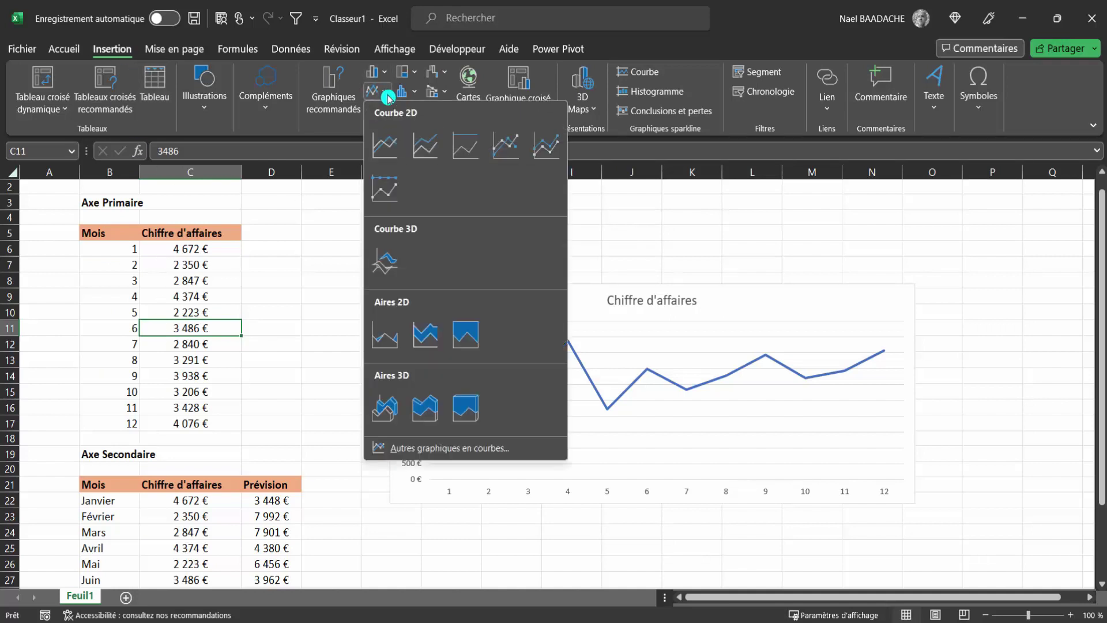
click(392, 153)
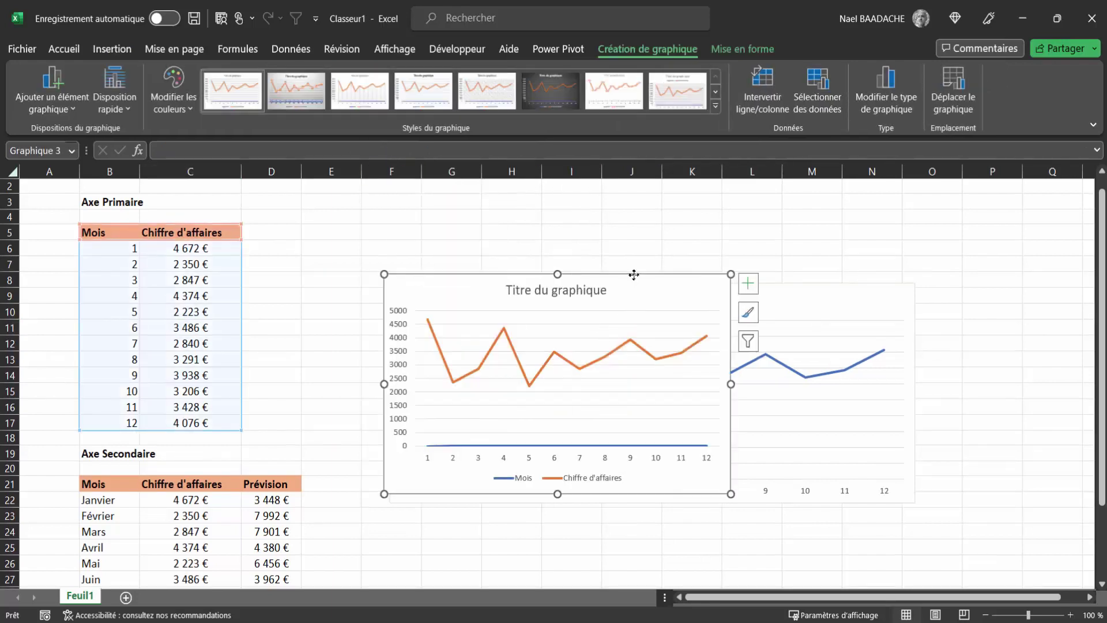
drag(634, 274, 616, 215)
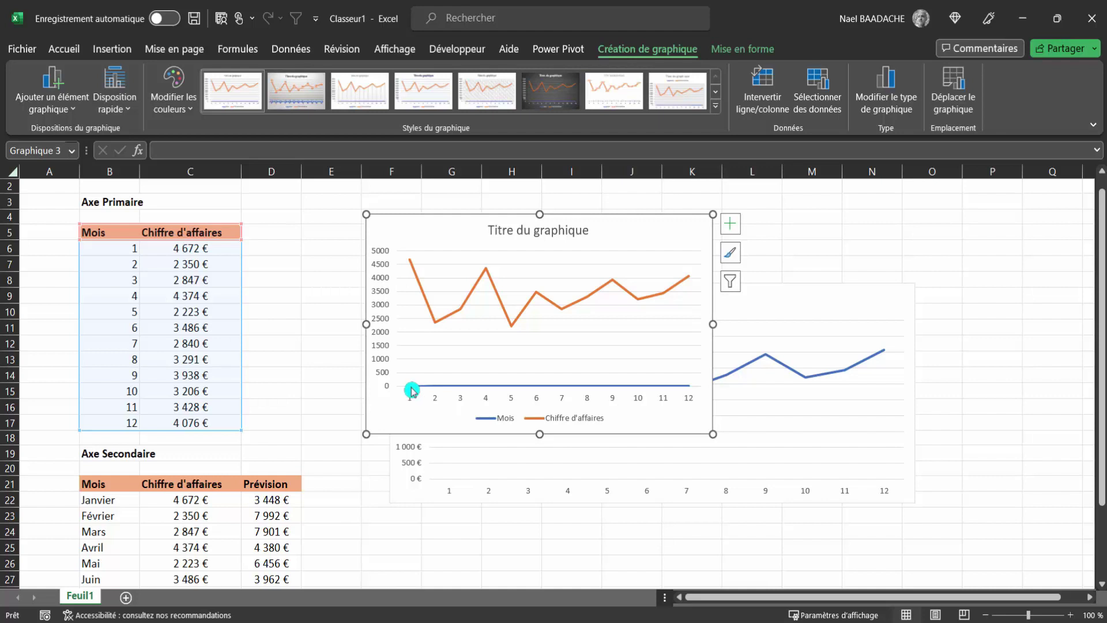
Select the flat Mois series, then reselect the new two-series chart
click(450, 390)
mouse_move(613, 386)
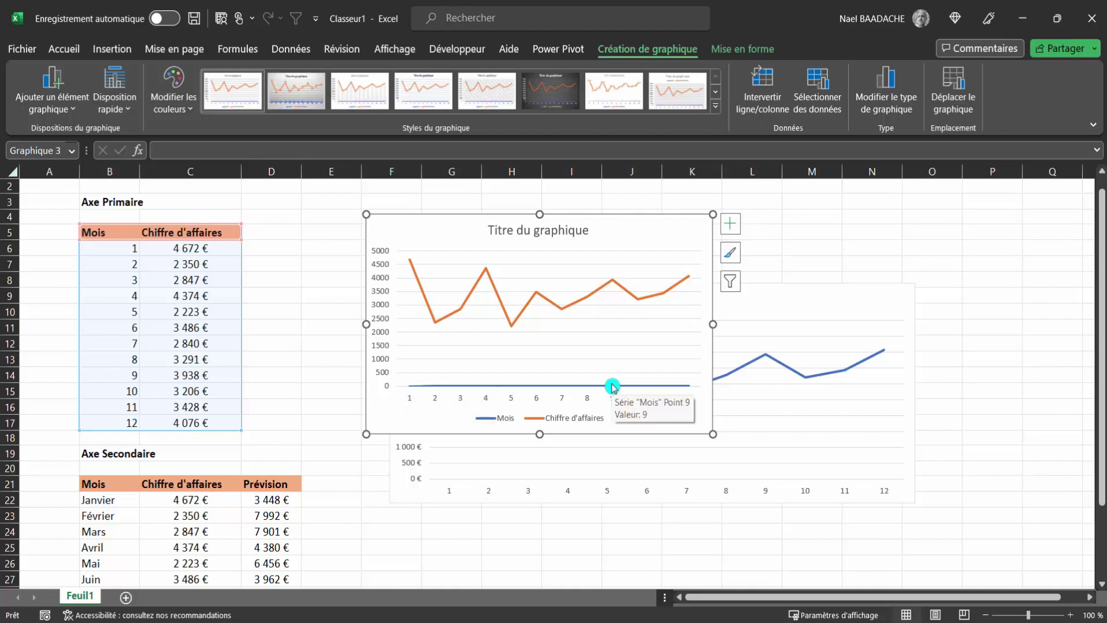
click(472, 385)
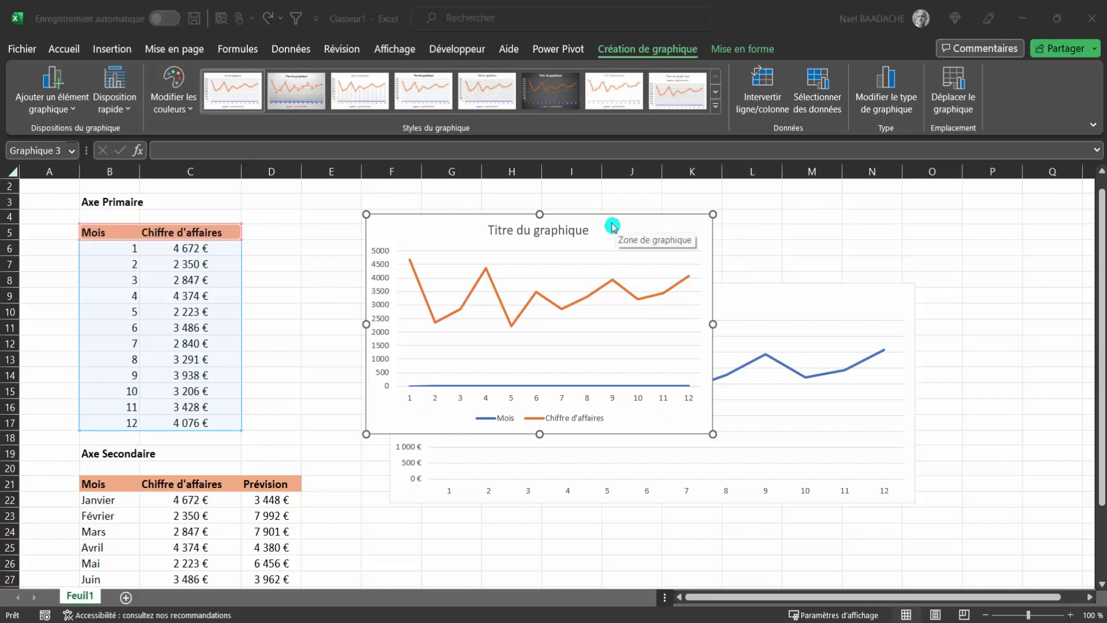
click(116, 249)
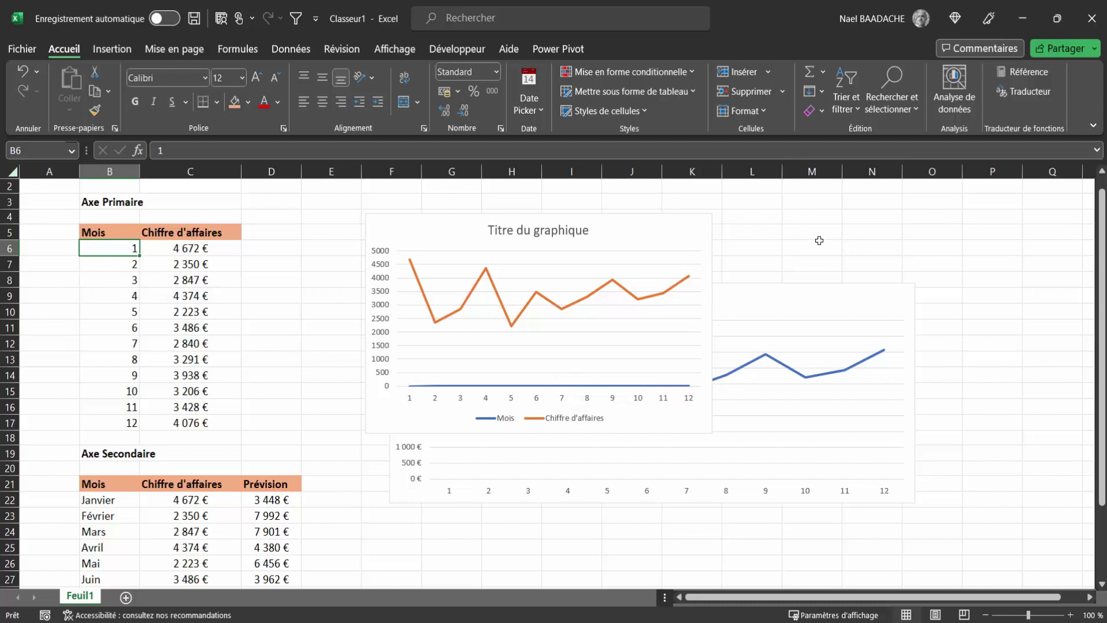
click(271, 280)
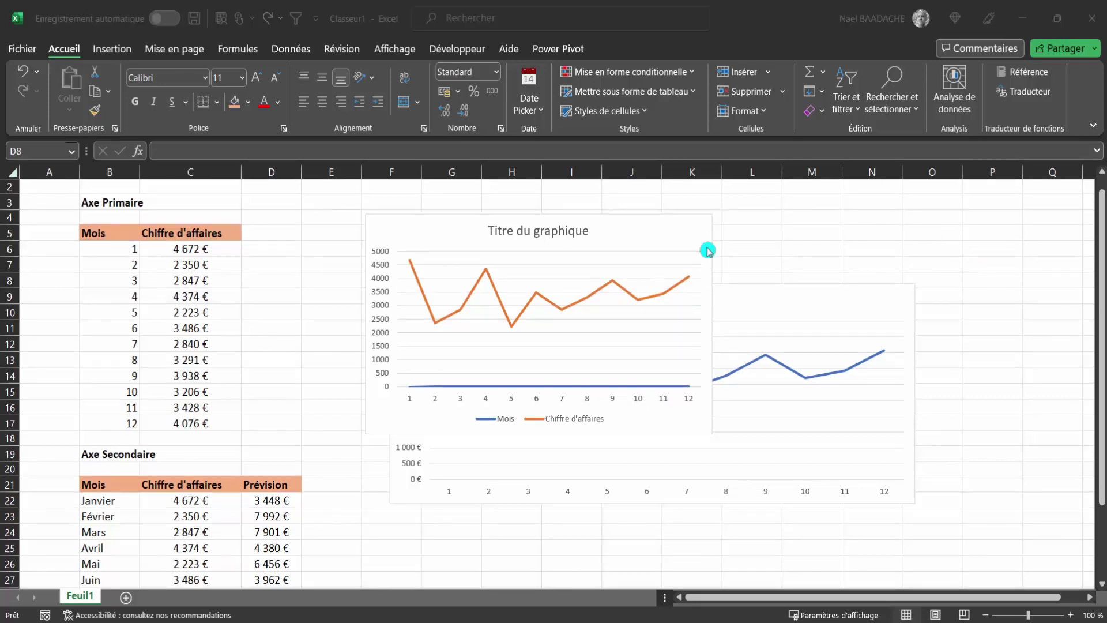
click(615, 224)
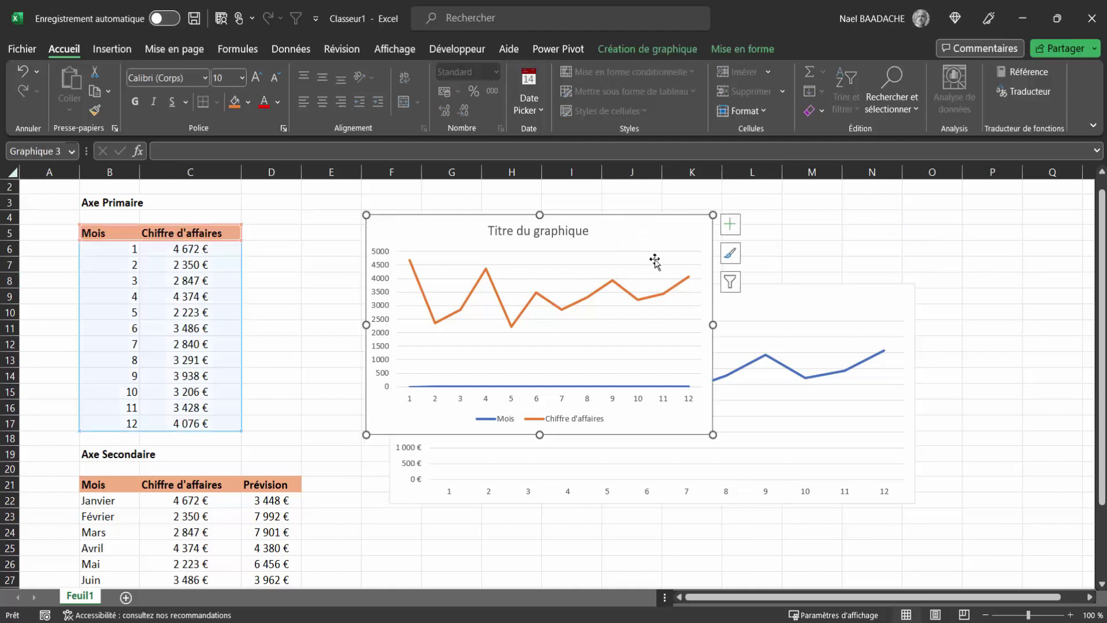
click(669, 57)
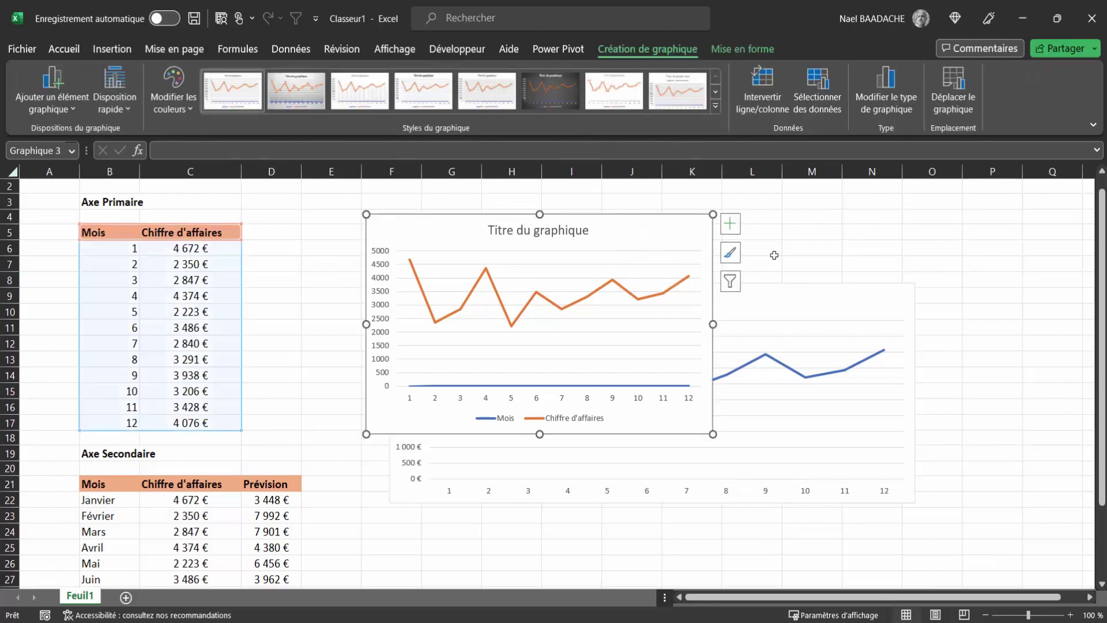
Delete the Mois series in Sélectionner des données, keeping only Chiffre d'affaires
click(822, 83)
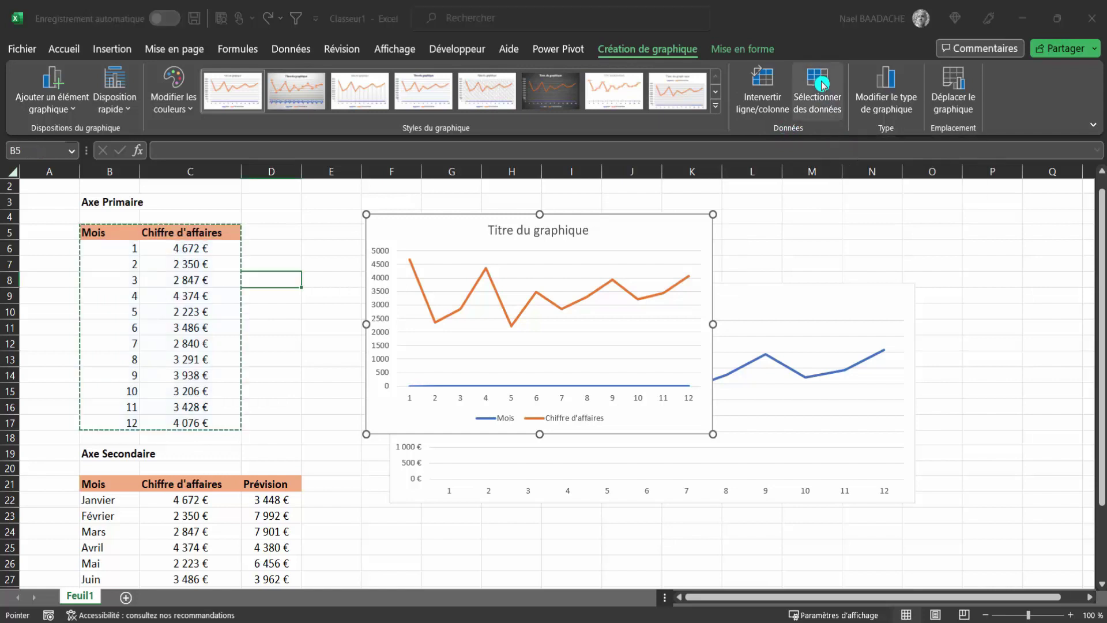
mouse_move(219, 353)
mouse_down()
mouse_move(865, 296)
mouse_move(886, 307)
mouse_up()
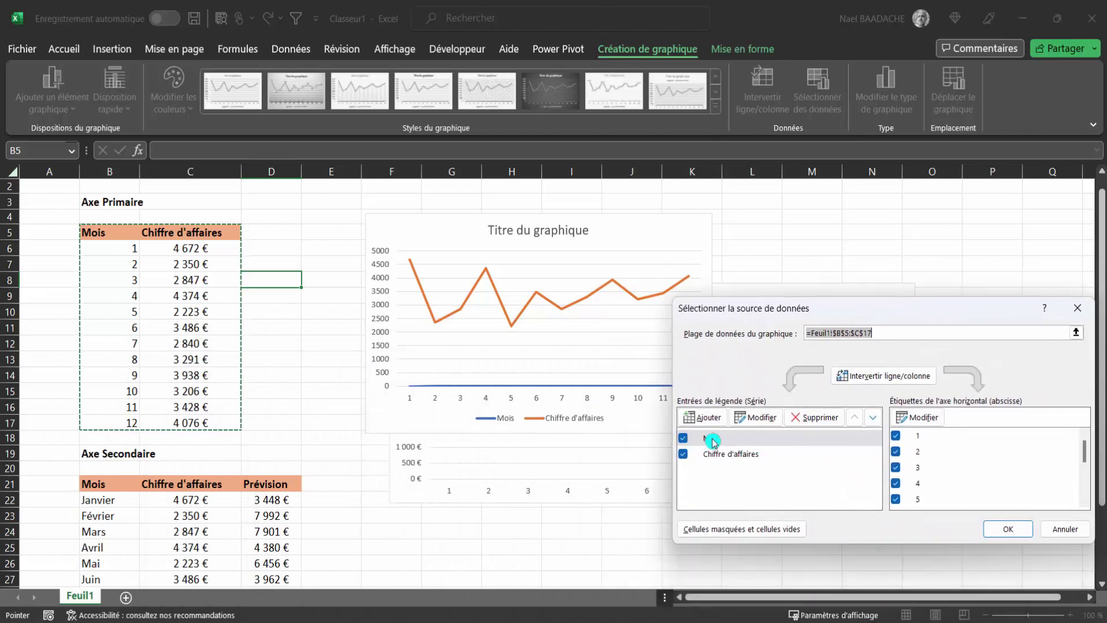
click(712, 439)
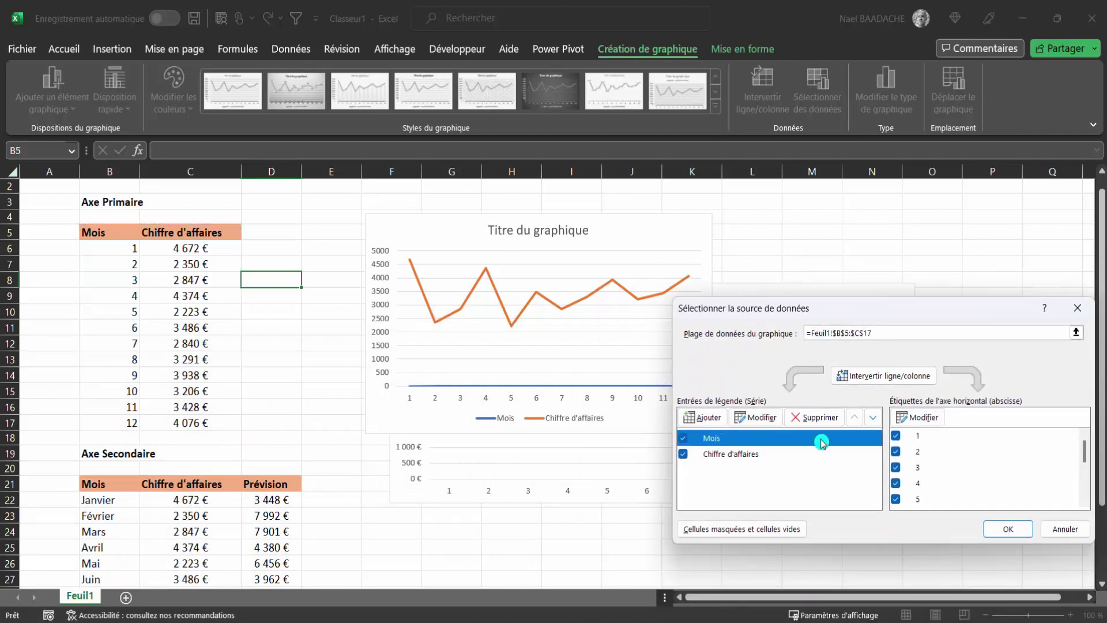
click(827, 419)
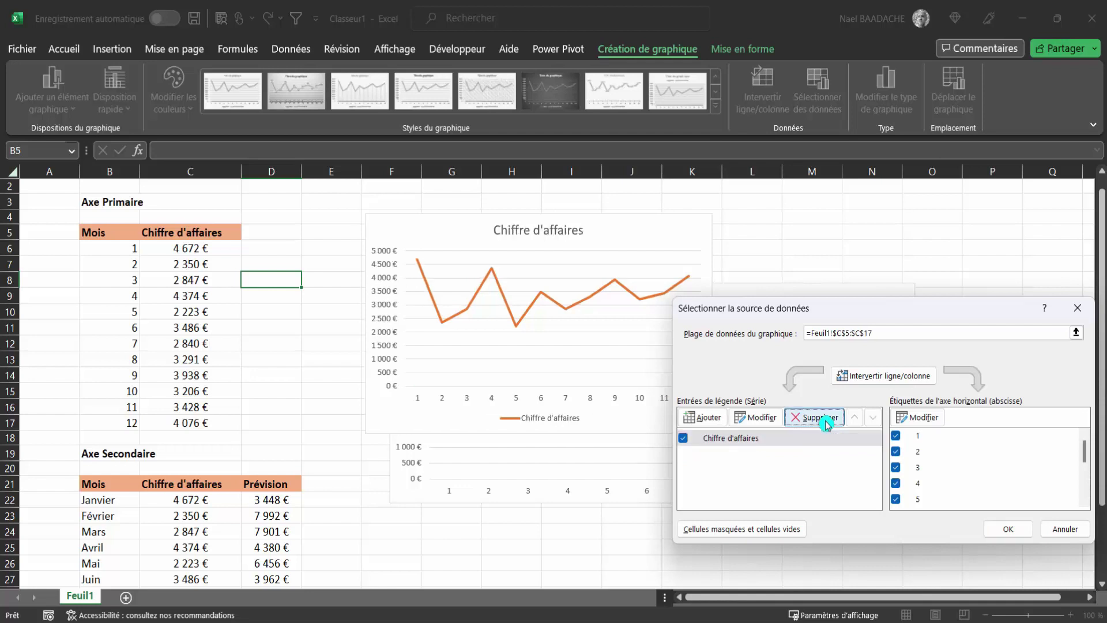
click(1009, 530)
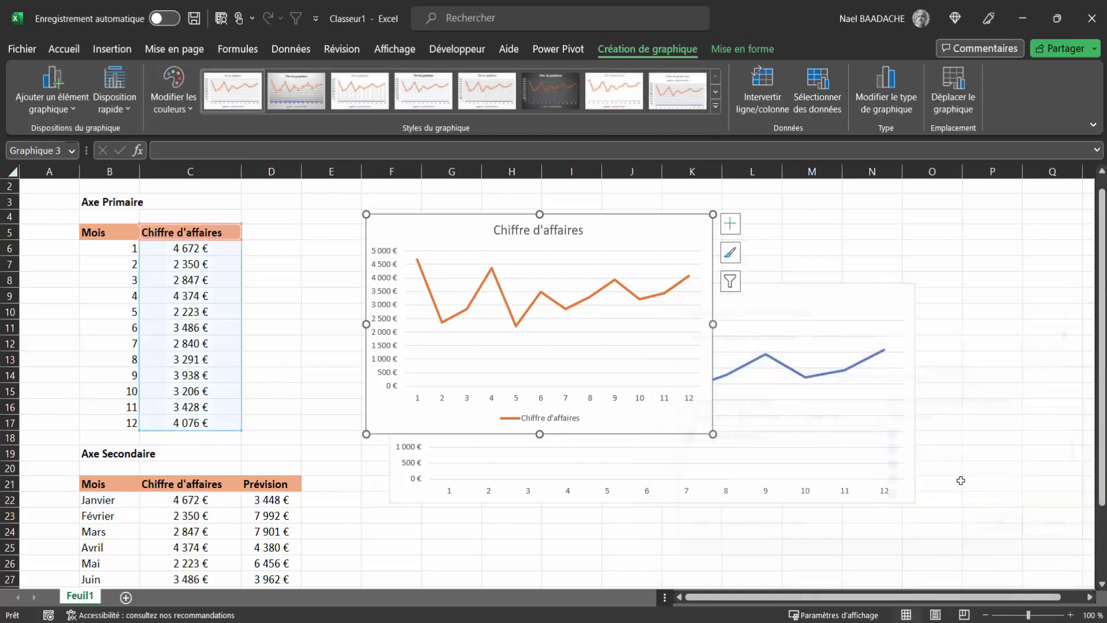
key(Escape)
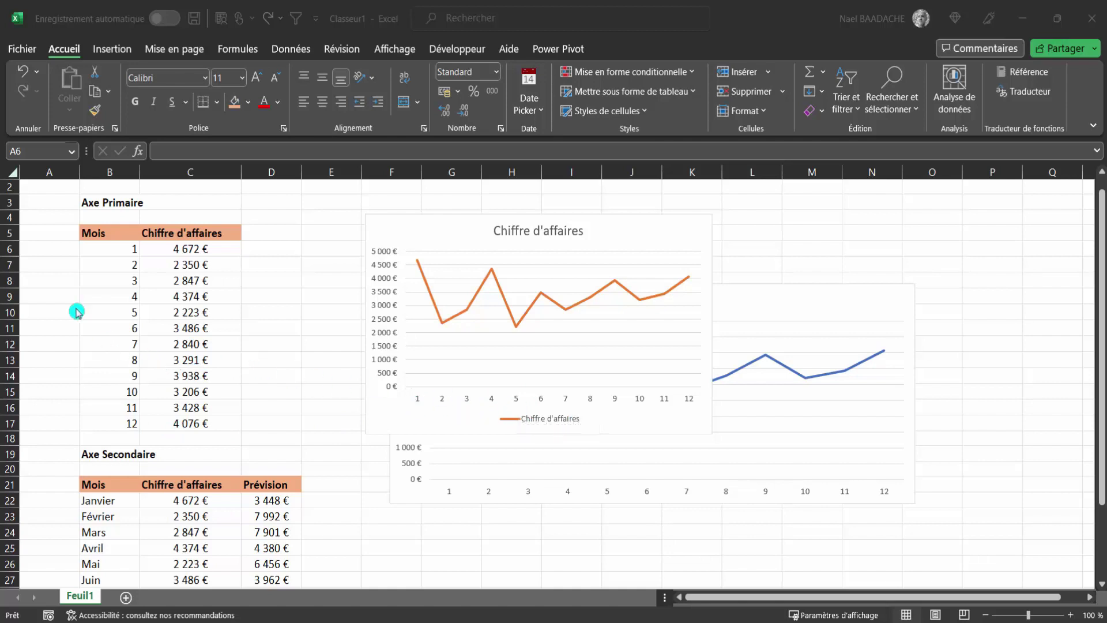
Enter janvier in A6 and fill month names down to décembre in A17
click(46, 246)
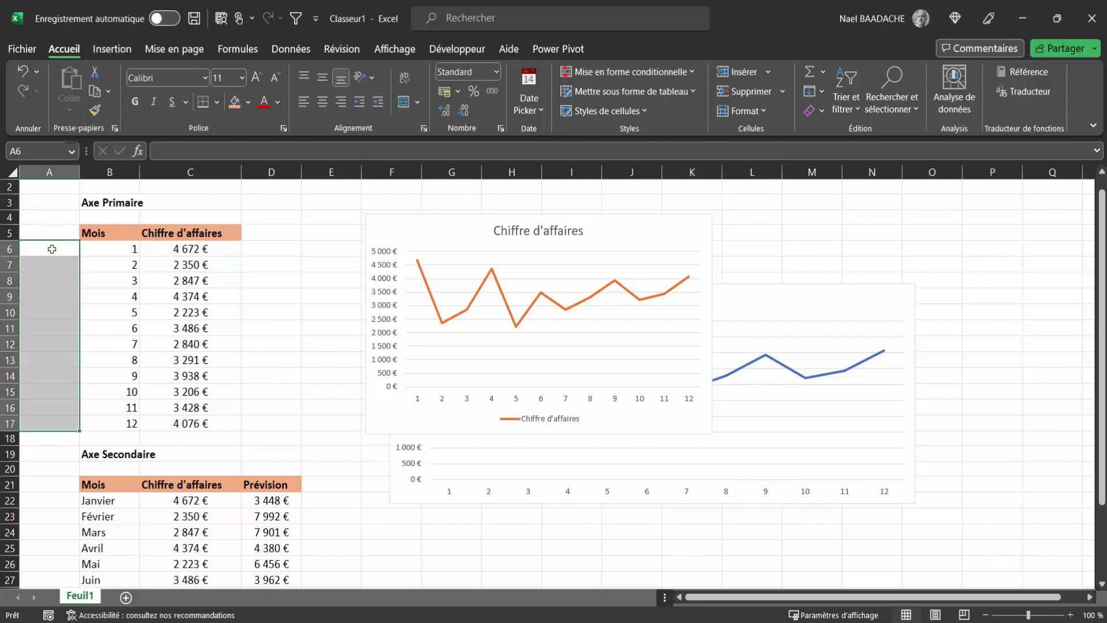
text(janvie)
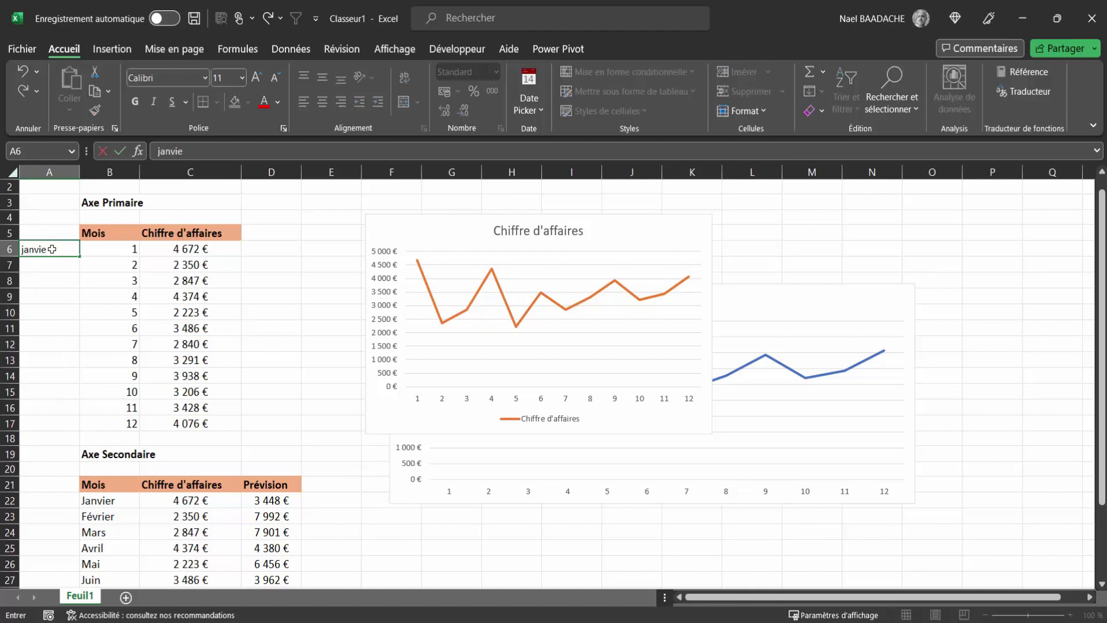
text(r)
key(Return)
click(51, 249)
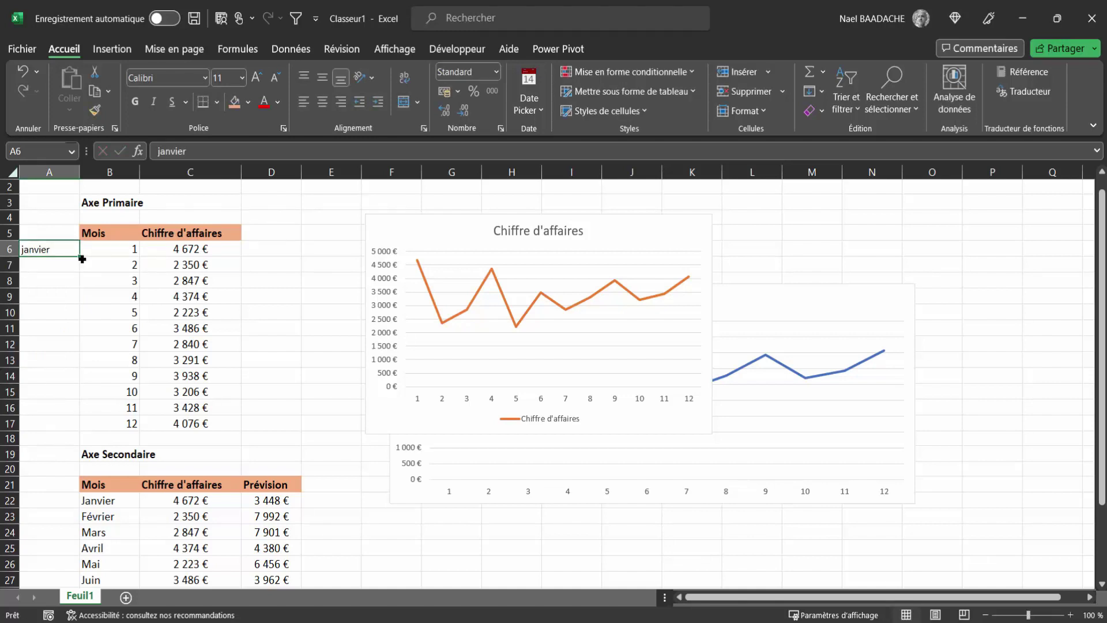
drag(81, 256, 64, 437)
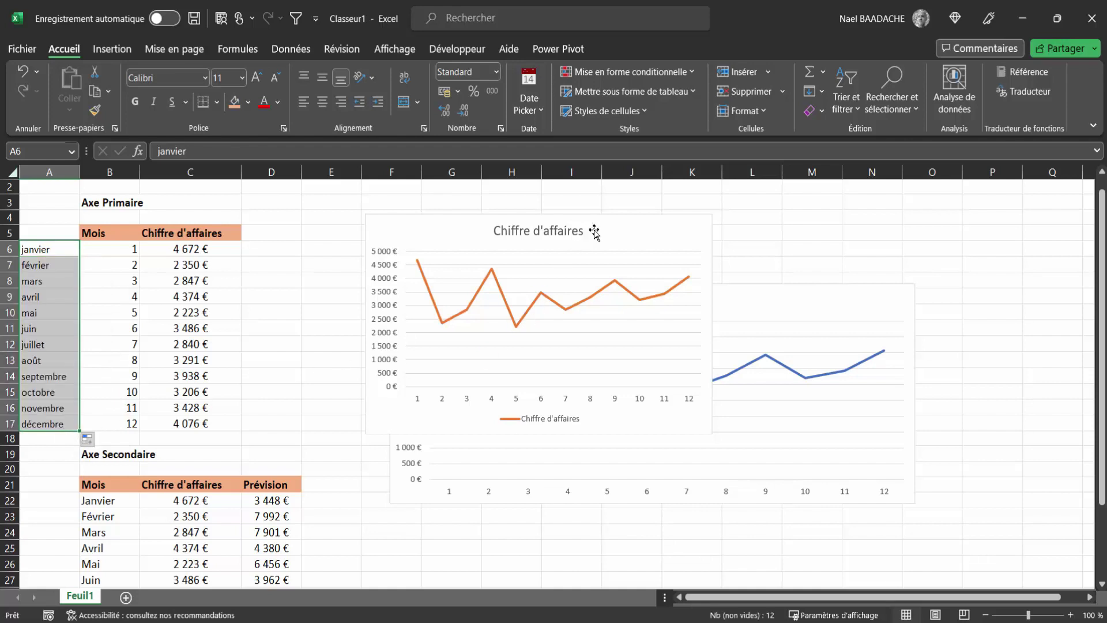
click(625, 221)
click(630, 56)
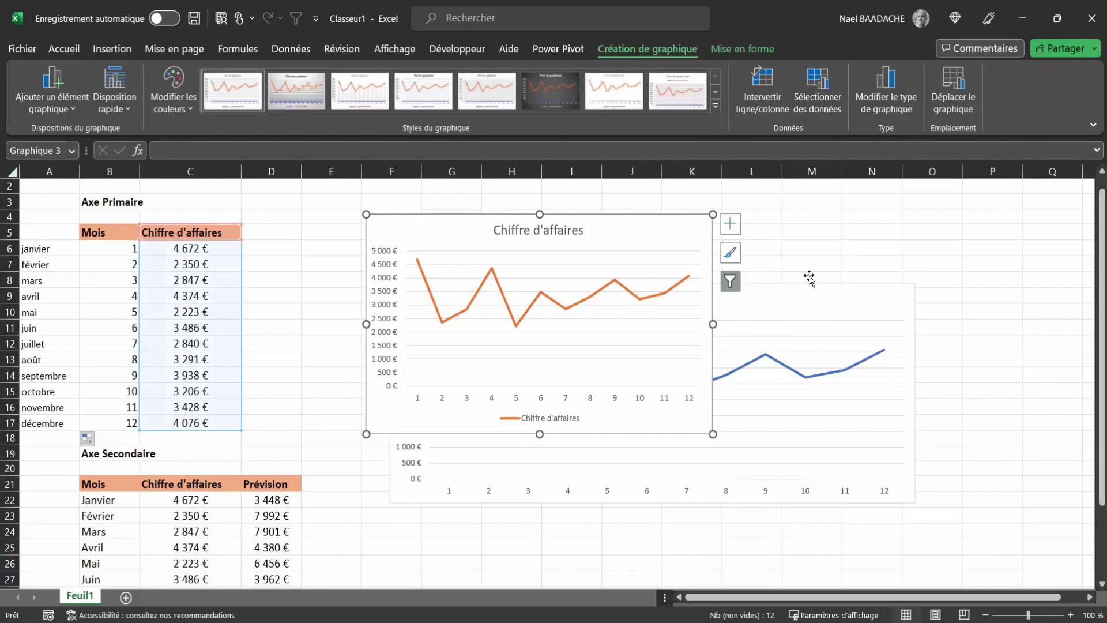
Set the chart's horizontal axis labels to the month names in A6:A17
click(828, 88)
click(823, 88)
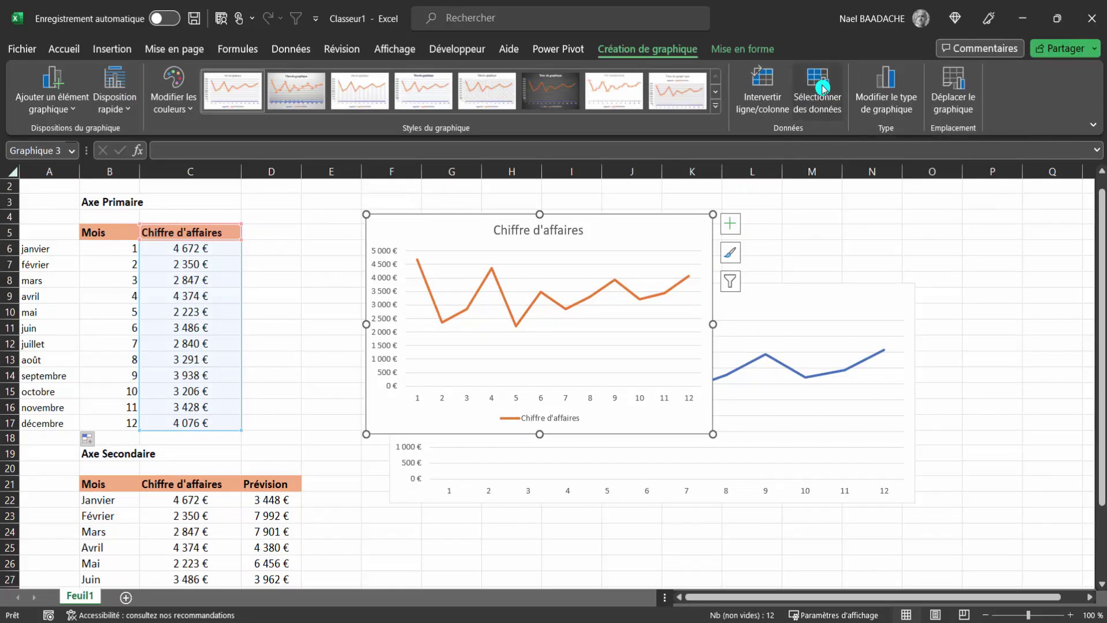
mouse_move(819, 193)
mouse_down()
mouse_move(620, 243)
mouse_move(623, 306)
mouse_up()
click(624, 414)
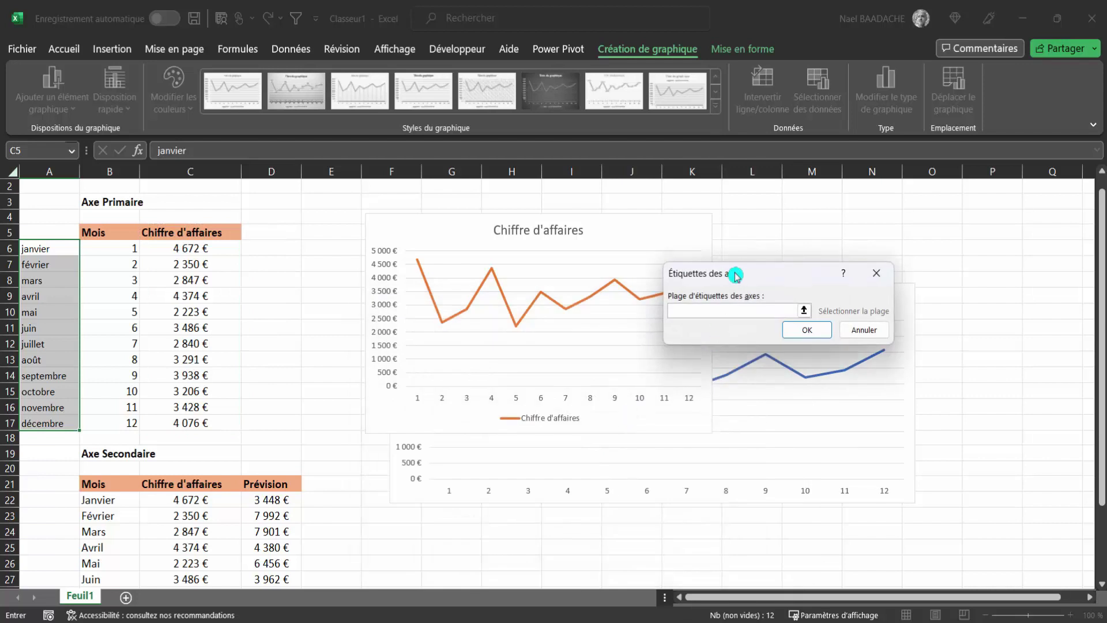
drag(736, 276, 662, 278)
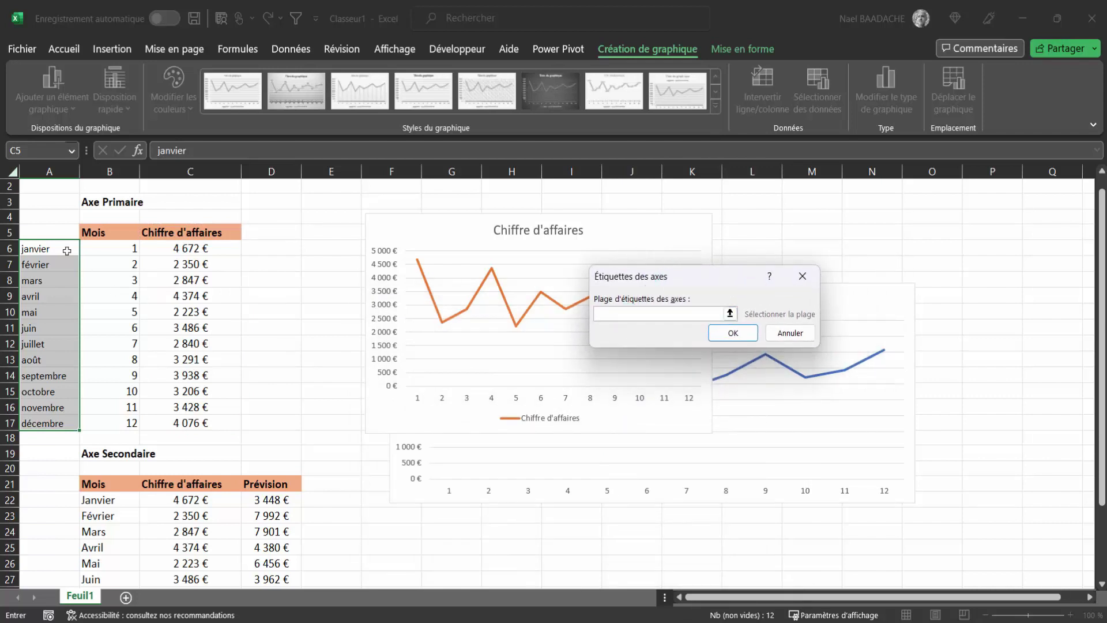
drag(67, 250, 46, 427)
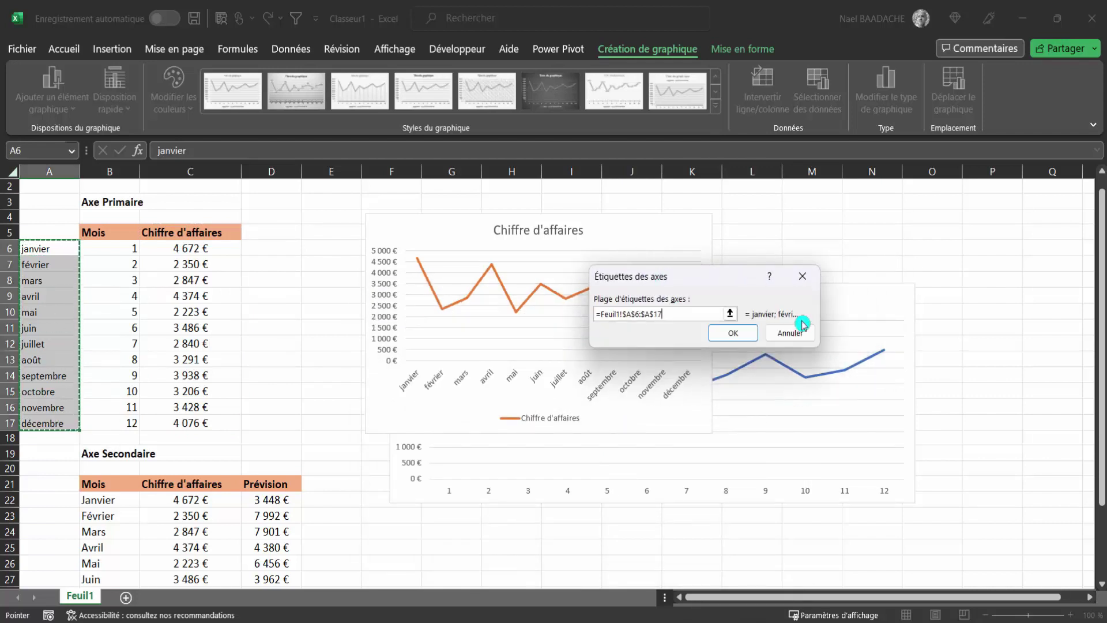
click(747, 334)
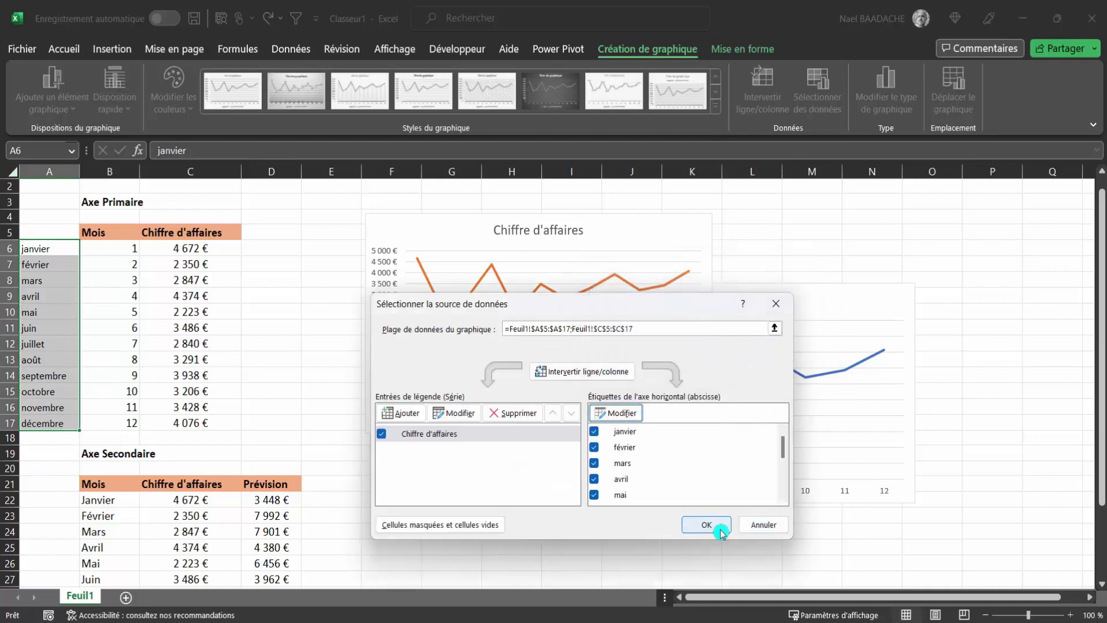
click(722, 531)
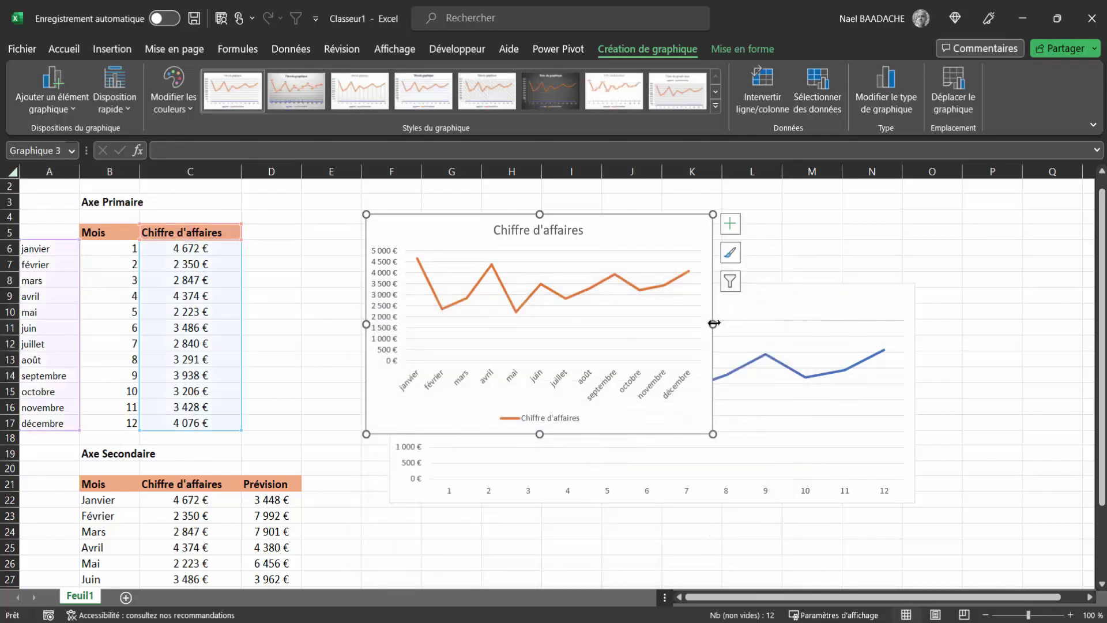
Widen the chart and smooth the orange line with the Lissage option
drag(714, 324, 761, 325)
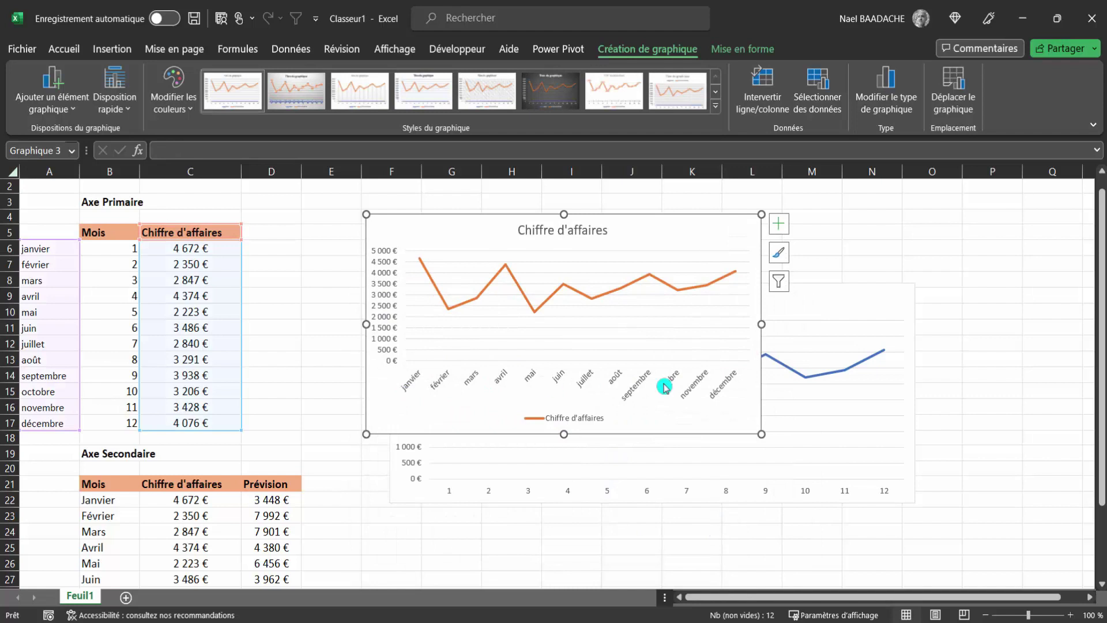
key(Escape)
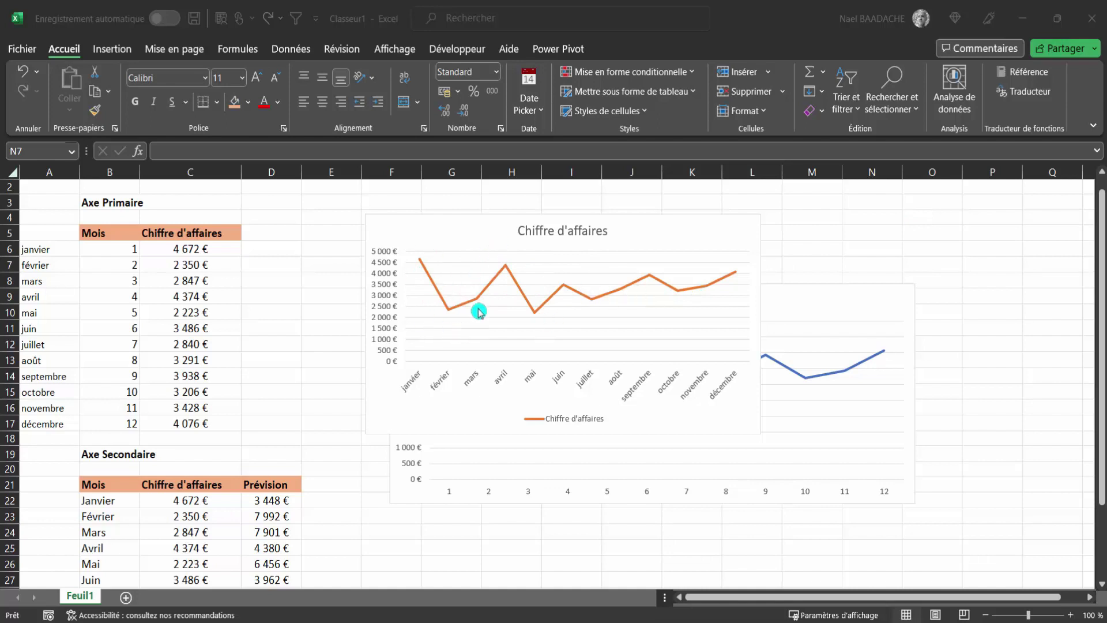
double_click(574, 290)
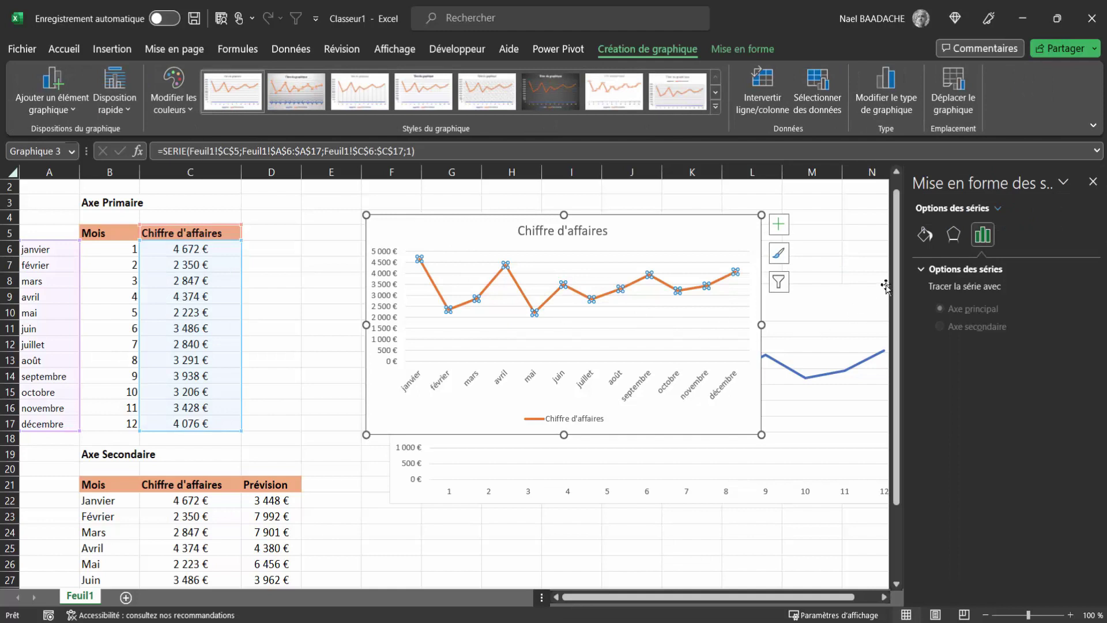
click(924, 239)
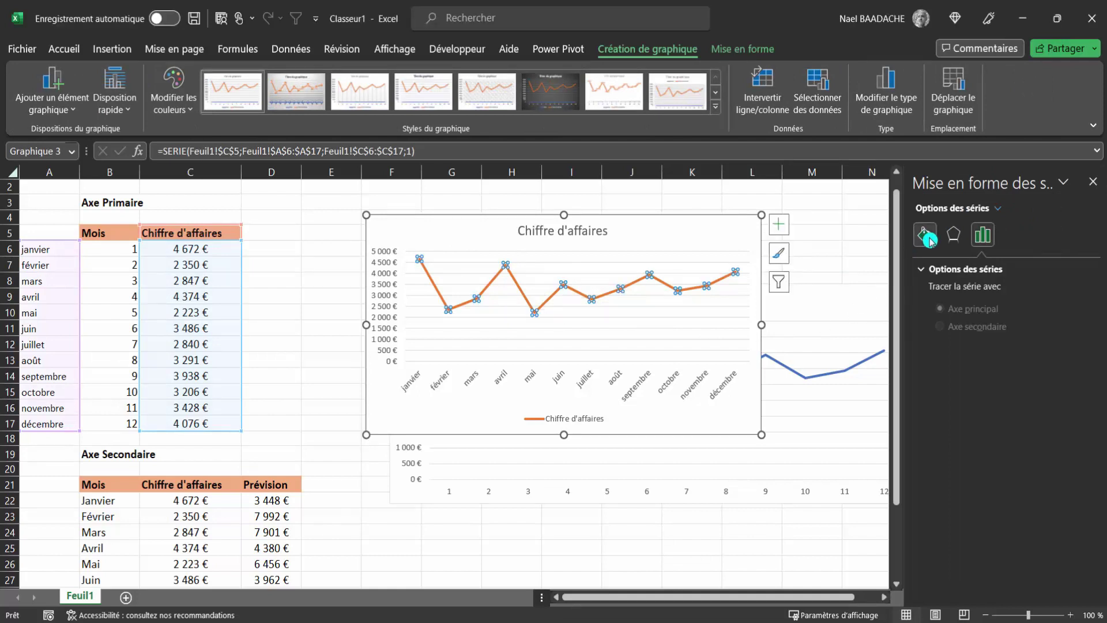
click(926, 237)
scroll(945, 377, down, 2)
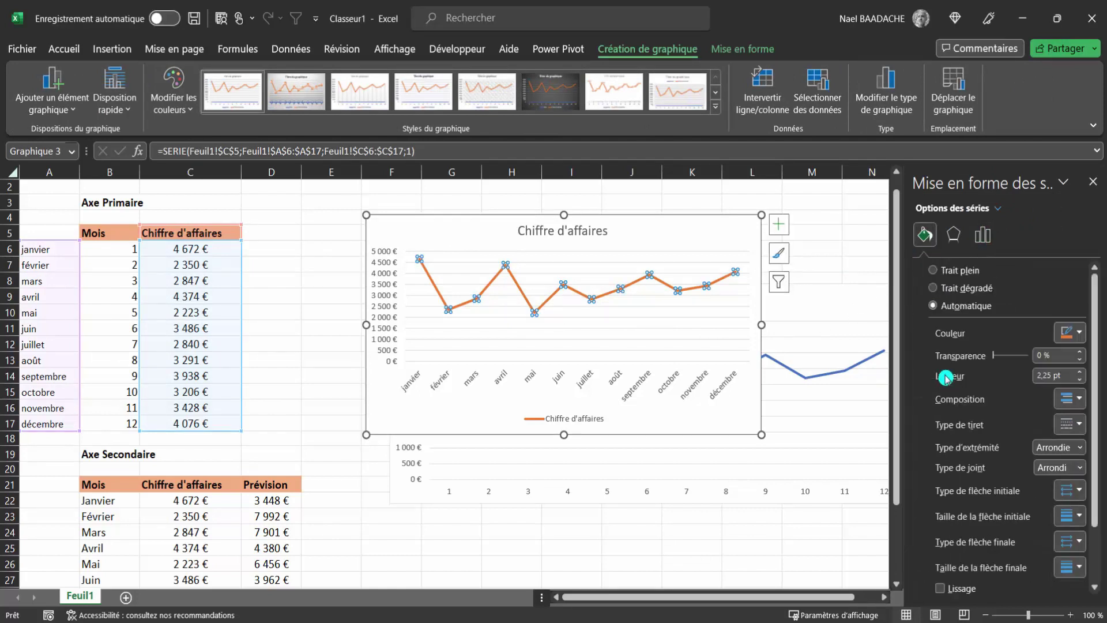
click(940, 581)
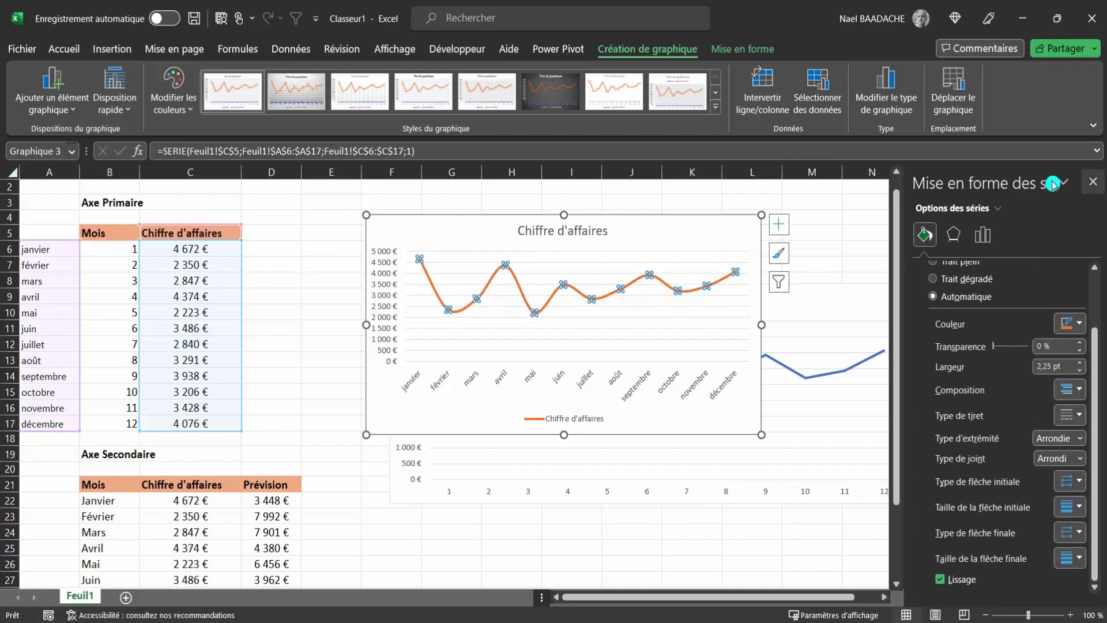
click(1093, 183)
click(890, 284)
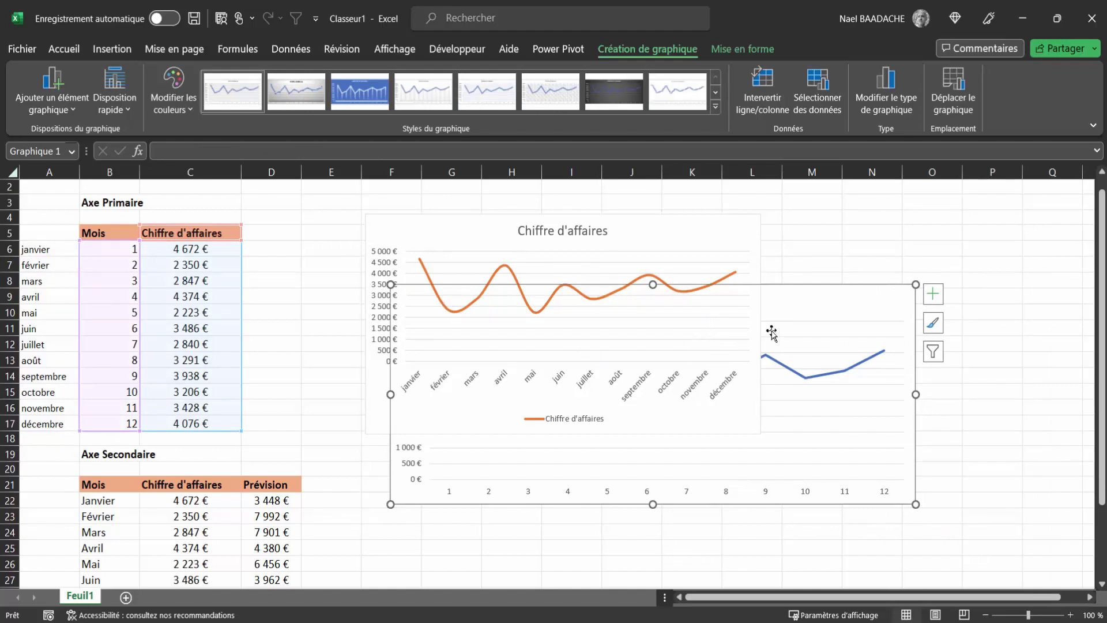
Select the chart's legend and delete it
click(729, 232)
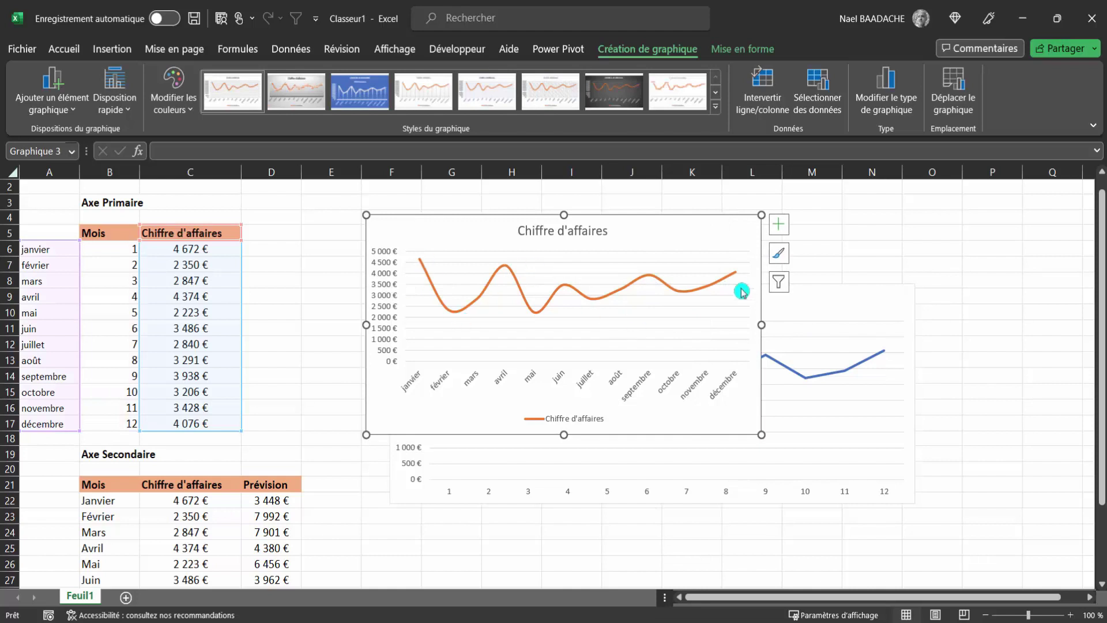
click(576, 420)
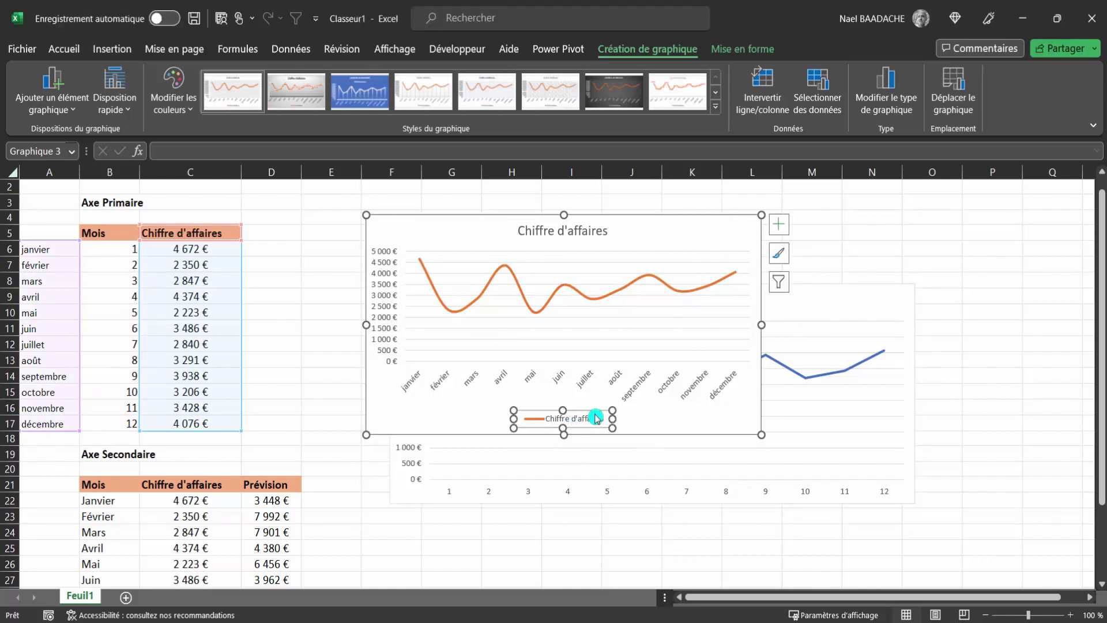
key(Delete)
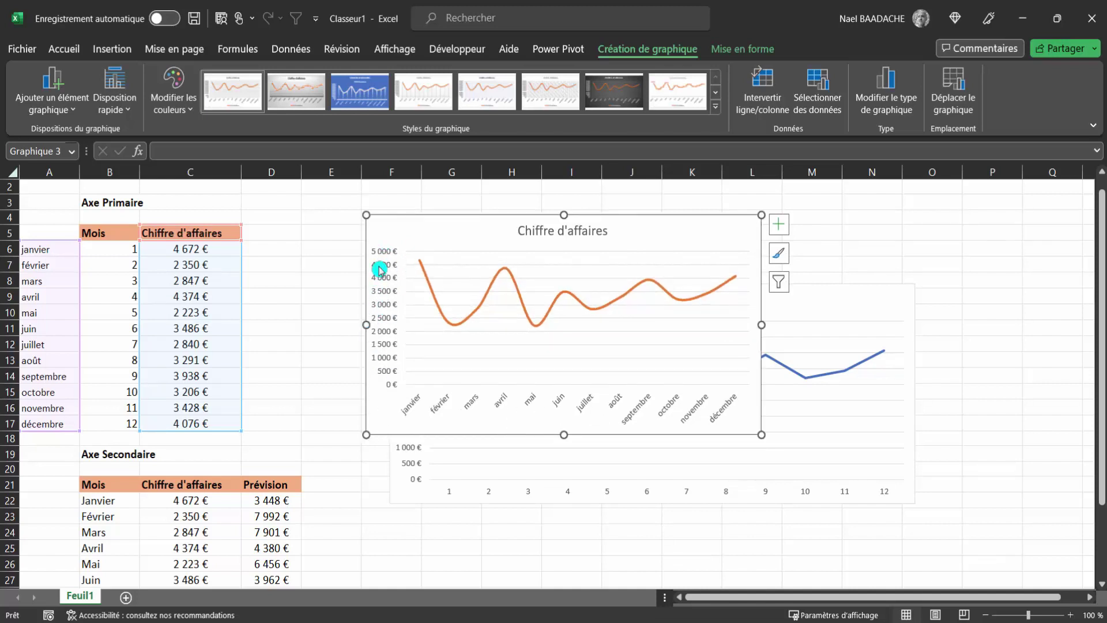
Set the vertical axis Minimum to 500 so it spans 500 € to 5 000 €
double_click(384, 312)
click(987, 310)
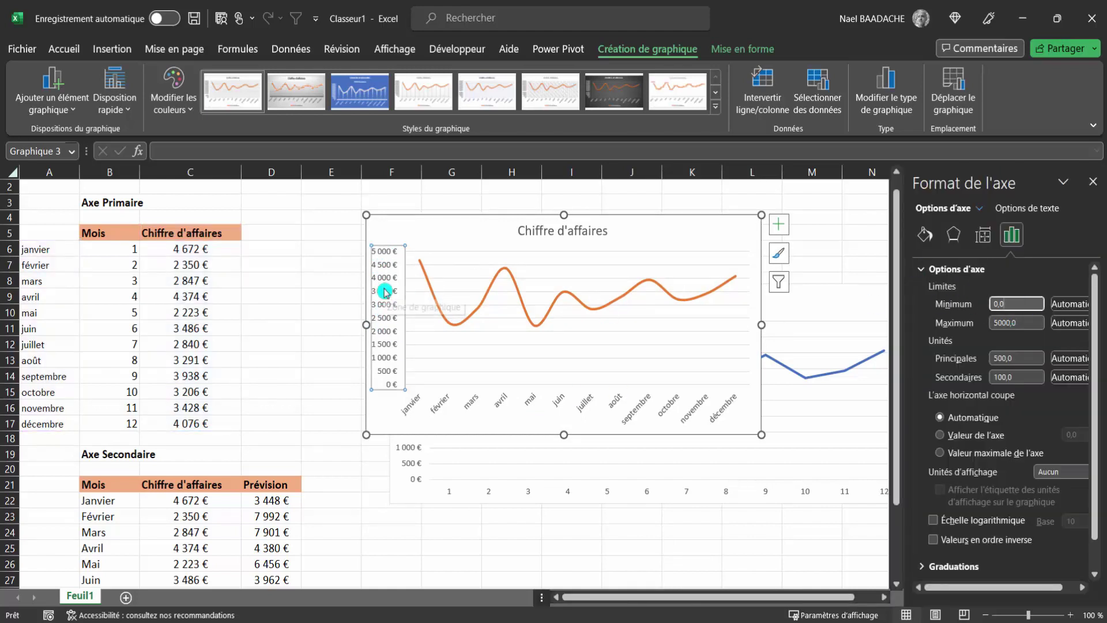
click(387, 282)
click(984, 310)
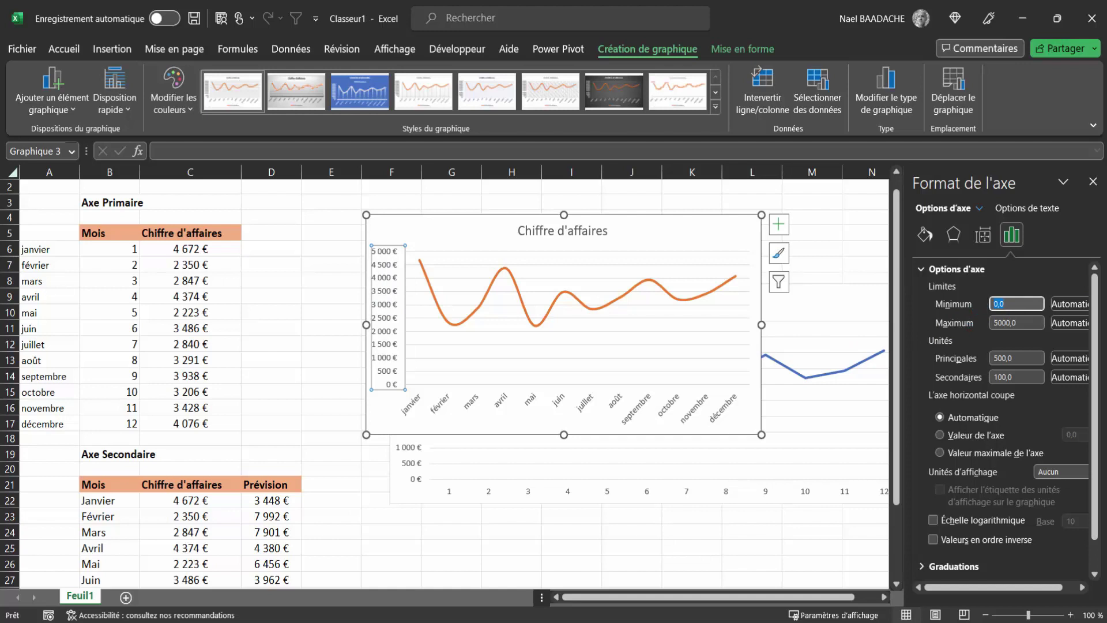
text(500)
click(829, 410)
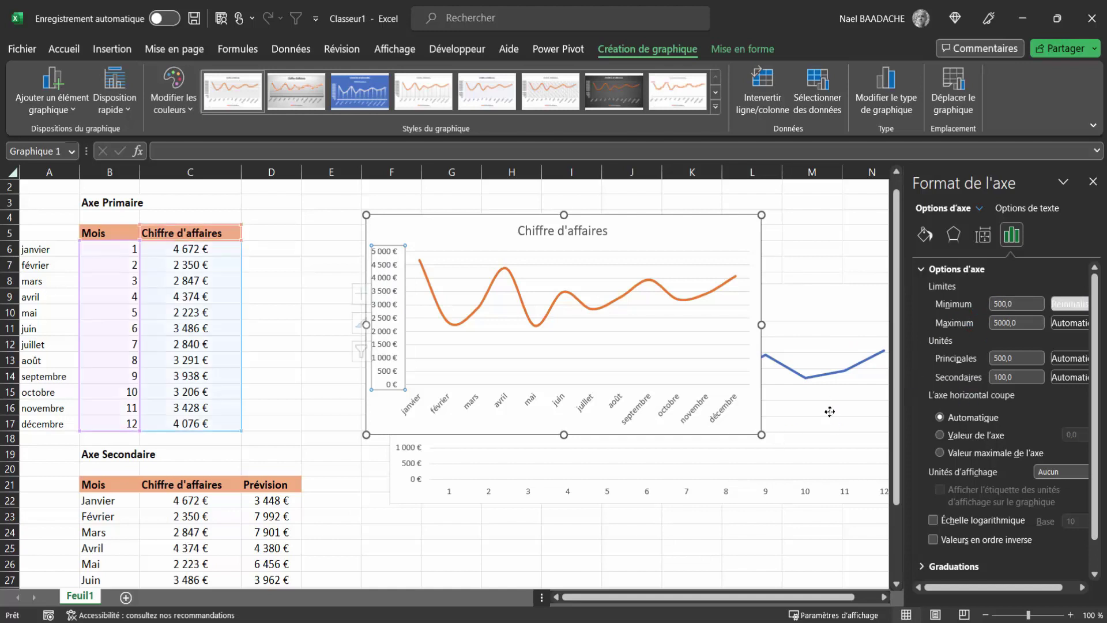
click(1096, 185)
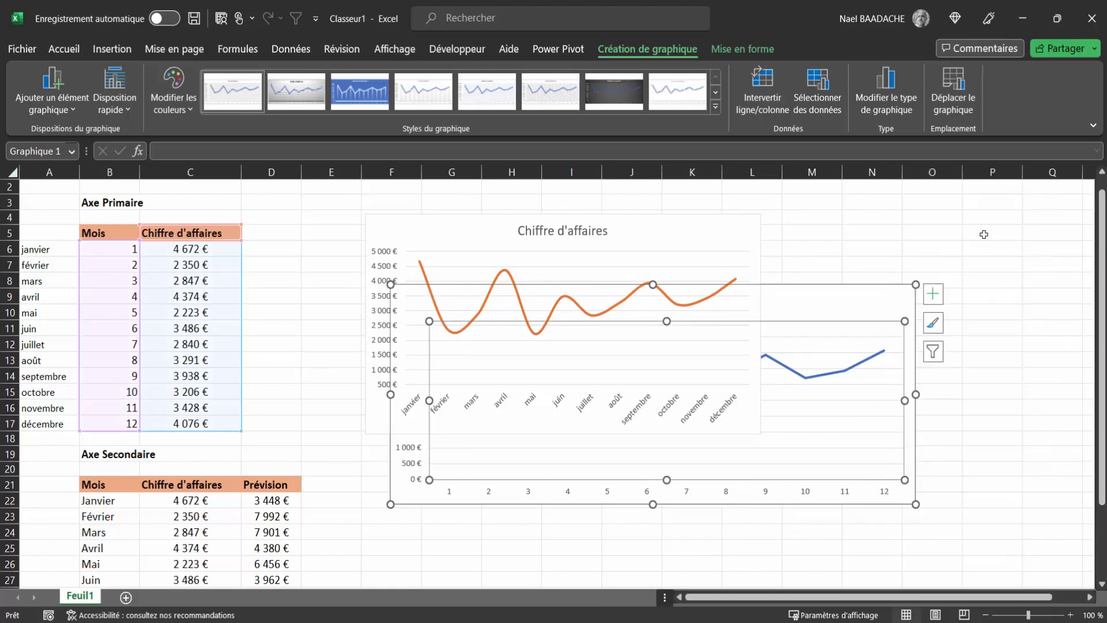
click(688, 249)
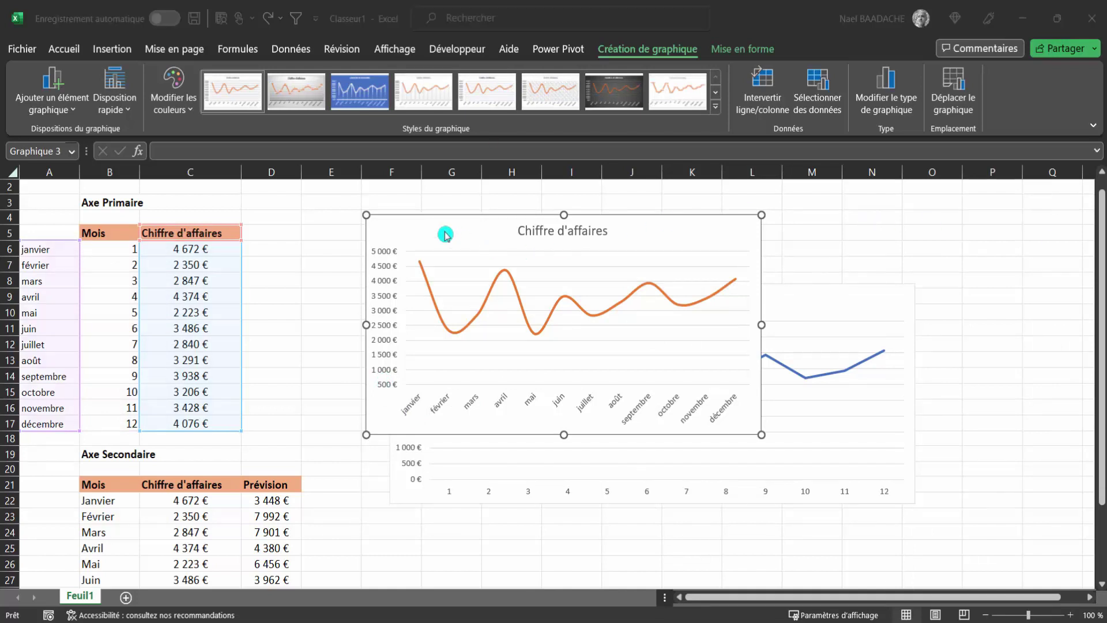
Add a primary vertical axis title reading 'Chiffres d'affaires' to the orange revenue chart
click(397, 218)
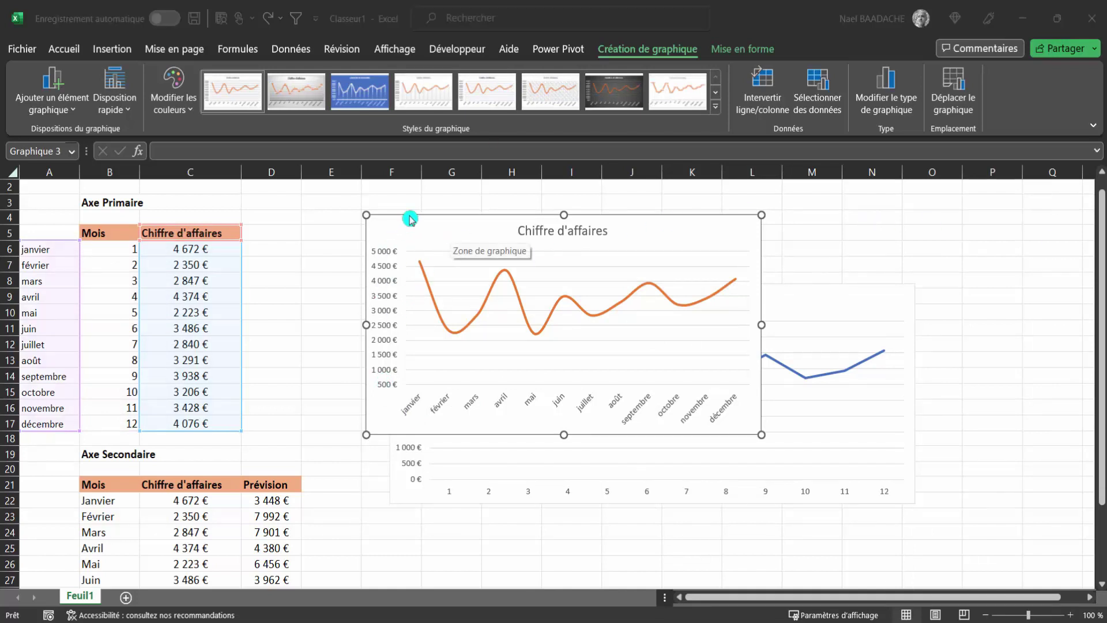
click(660, 64)
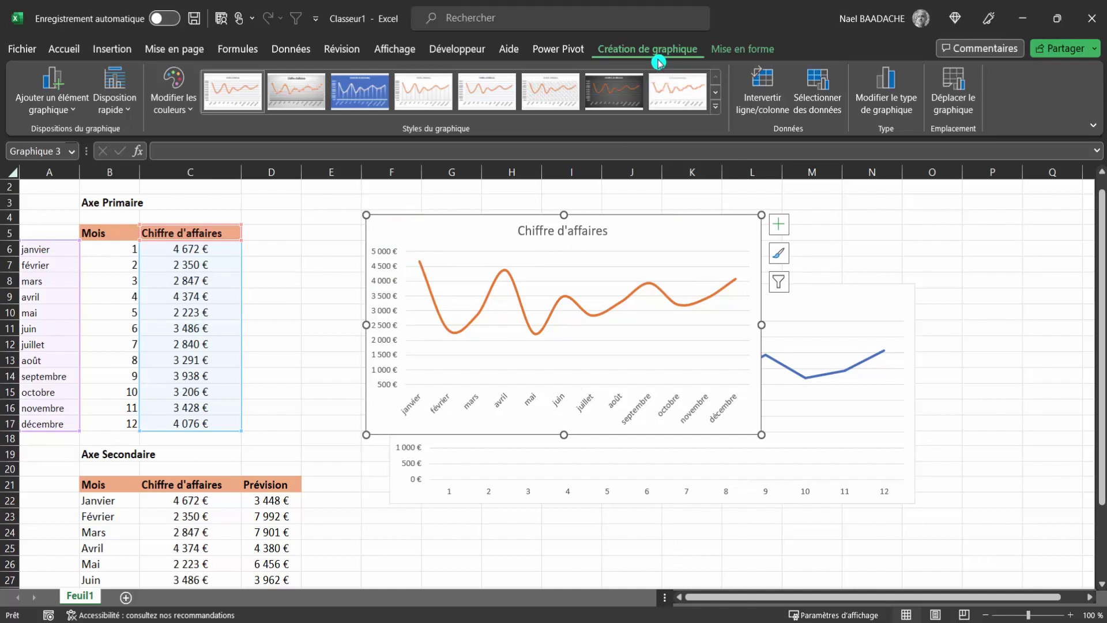
click(53, 115)
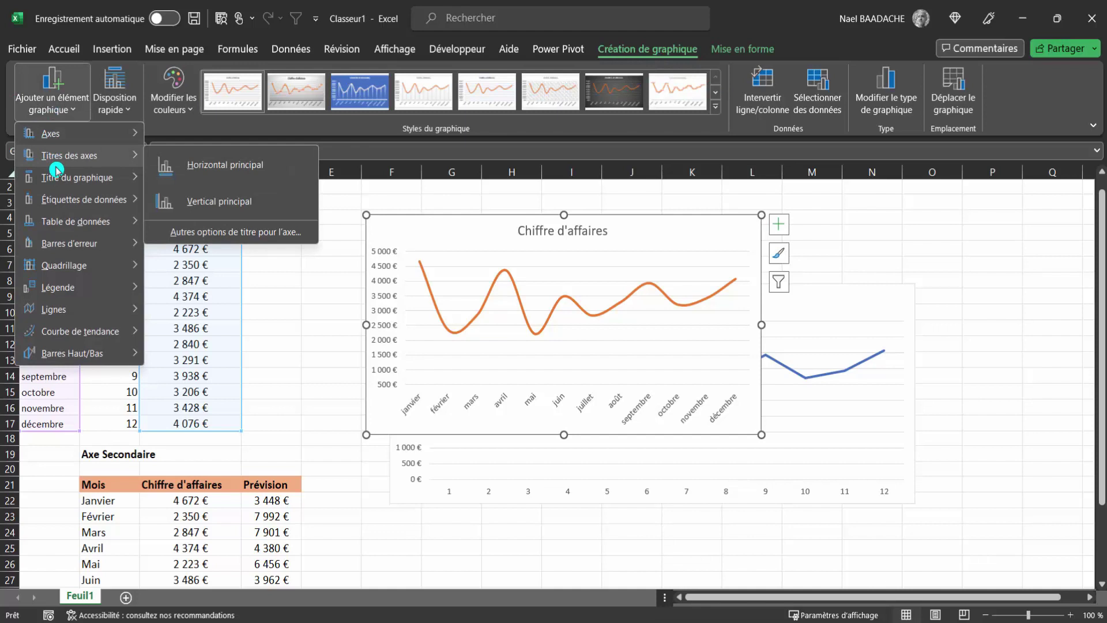
click(211, 209)
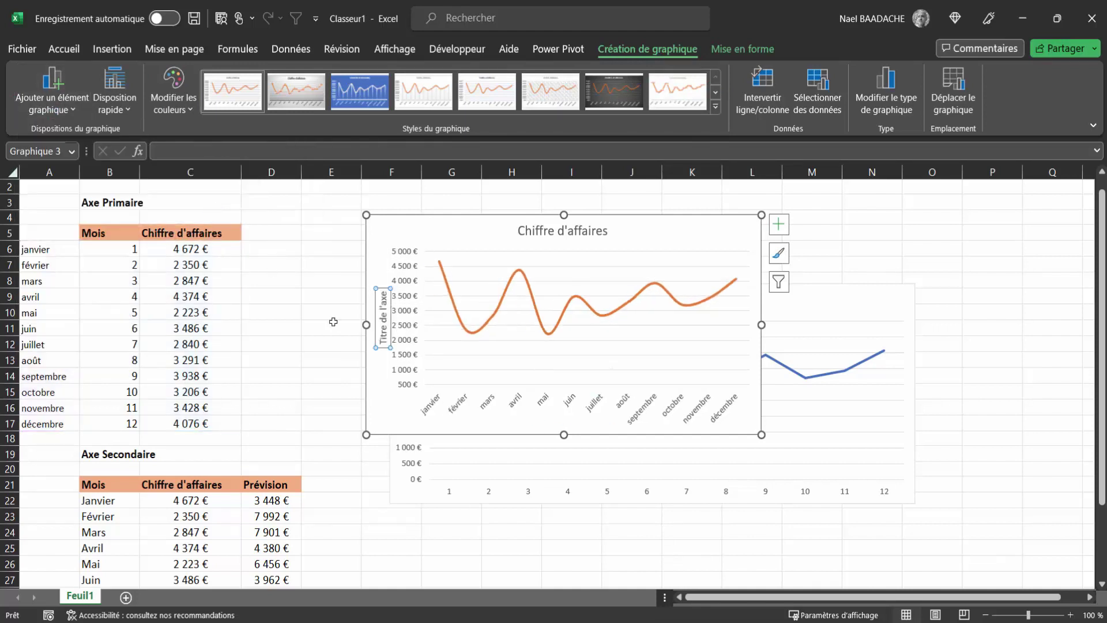
triple_click(384, 331)
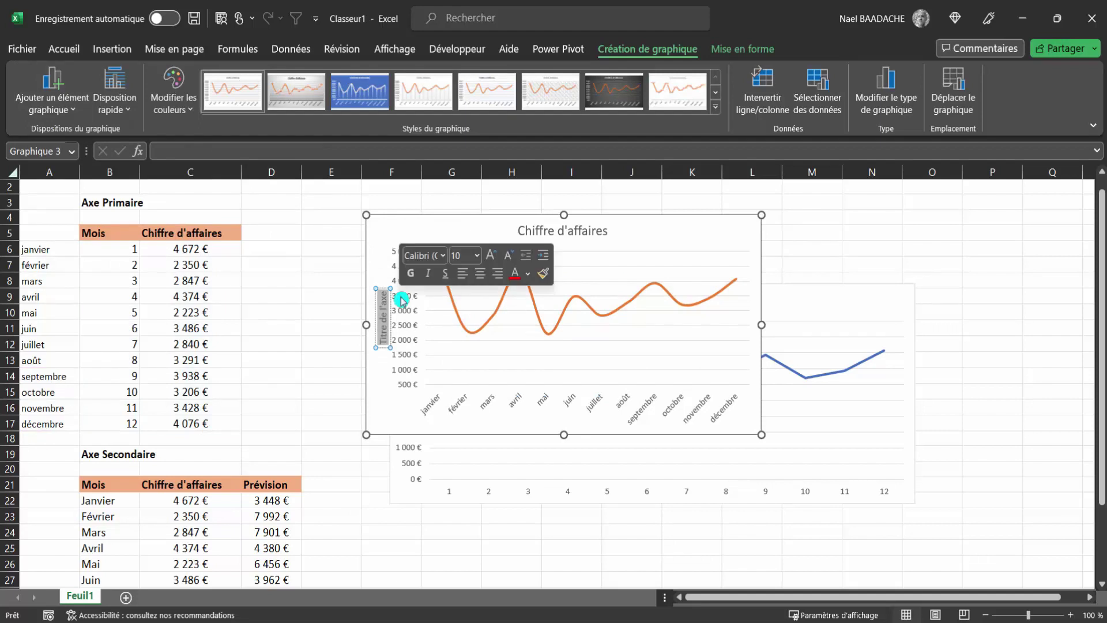
key(BackSpace)
text(Chiff)
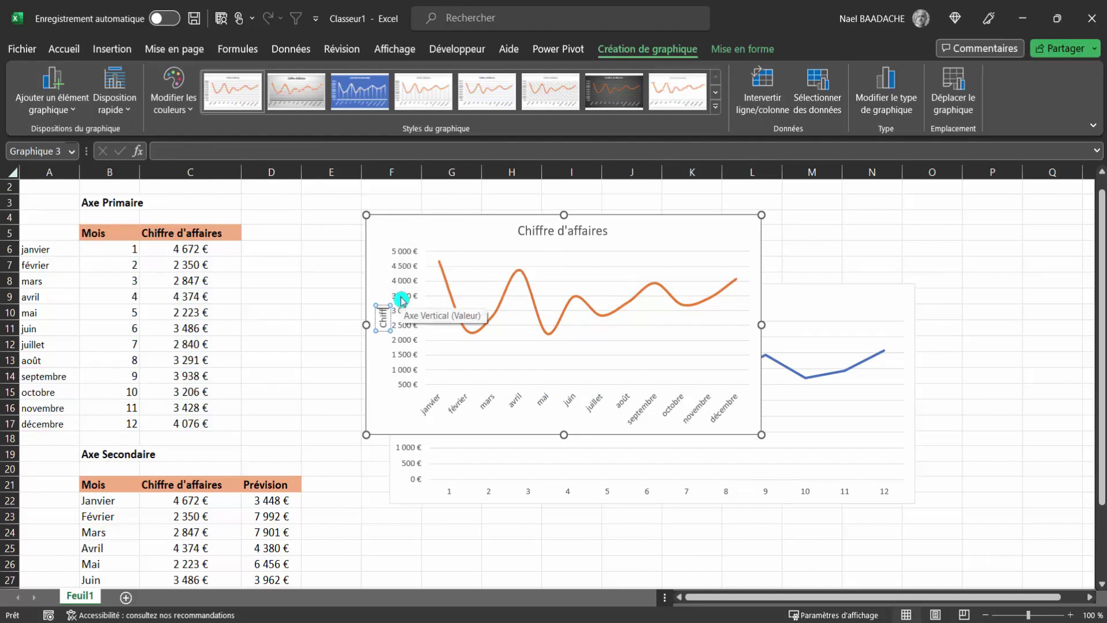
text(res d'affaires)
click(825, 249)
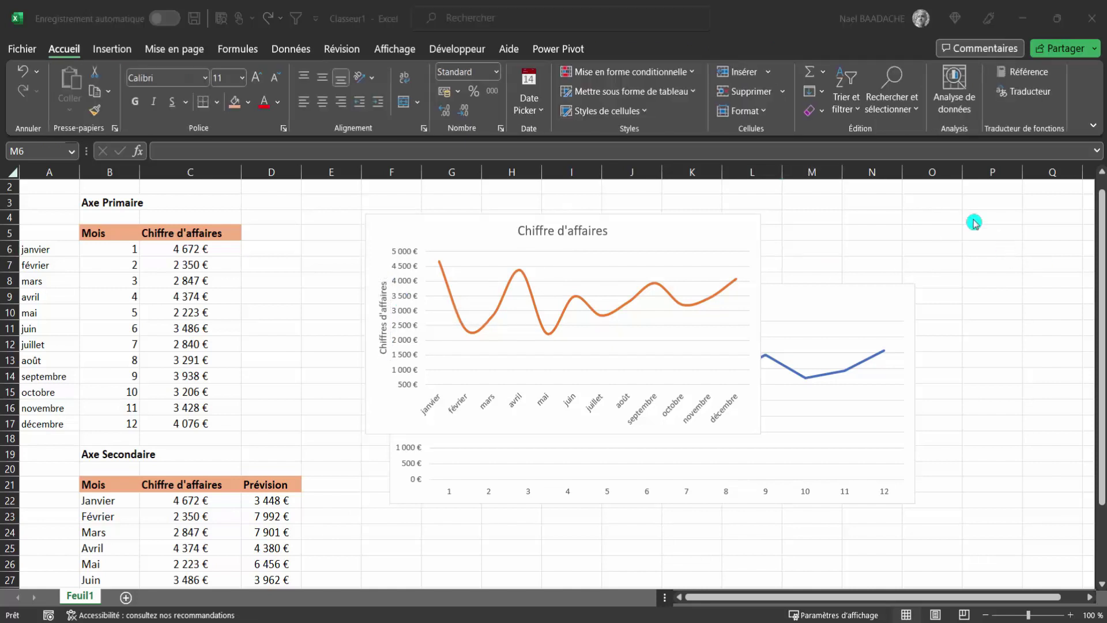
Delete the orange smoothed revenue chart and then the blue line chart
click(627, 252)
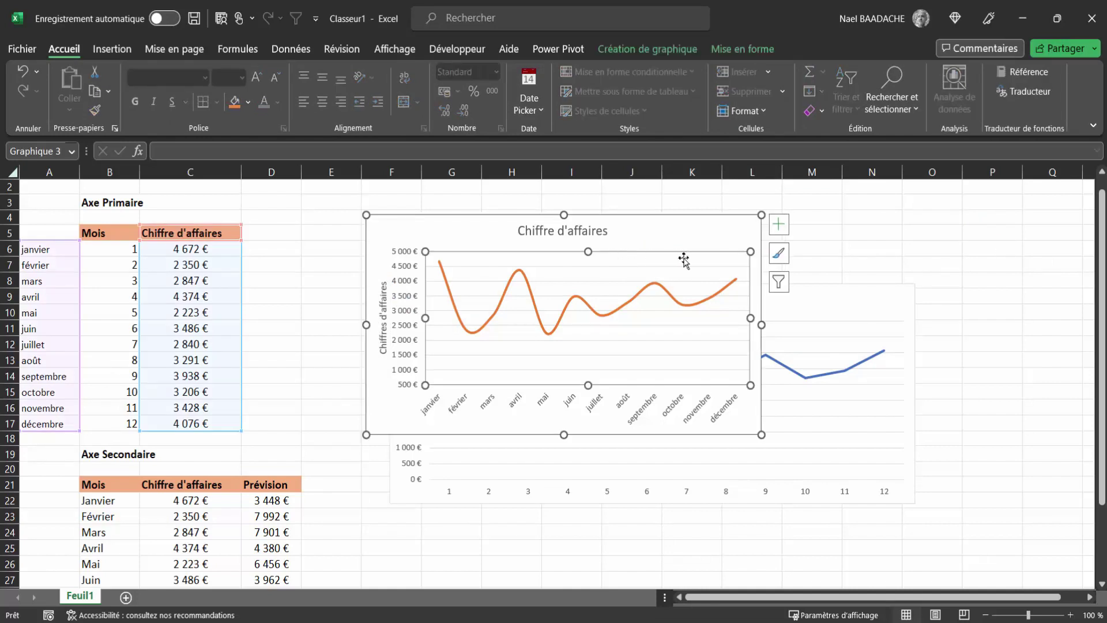
click(707, 267)
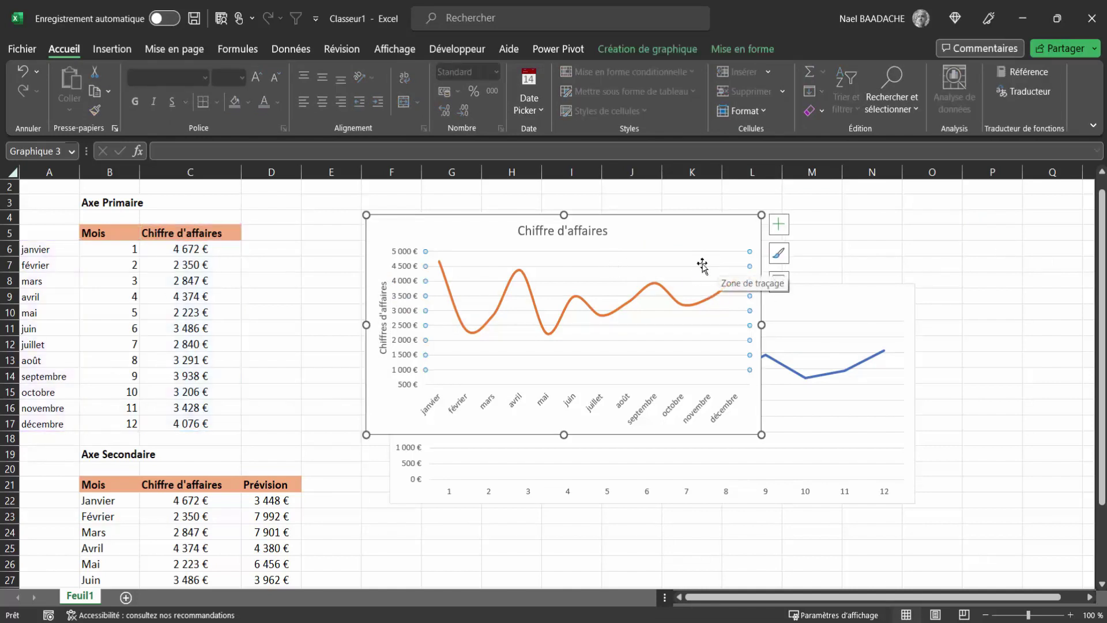
click(666, 372)
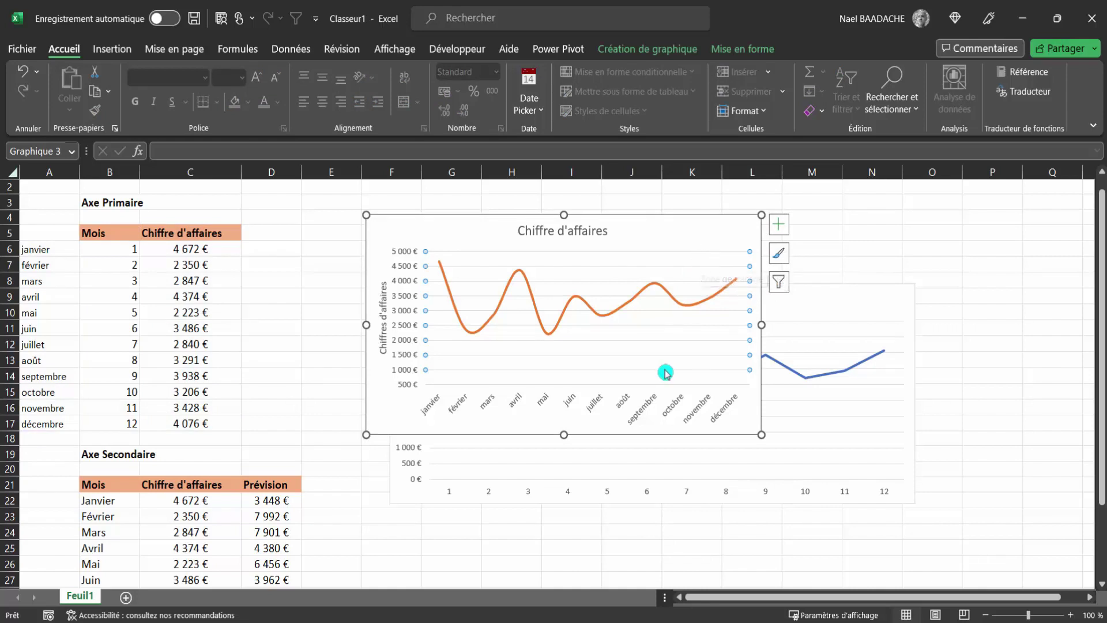
click(732, 376)
click(700, 218)
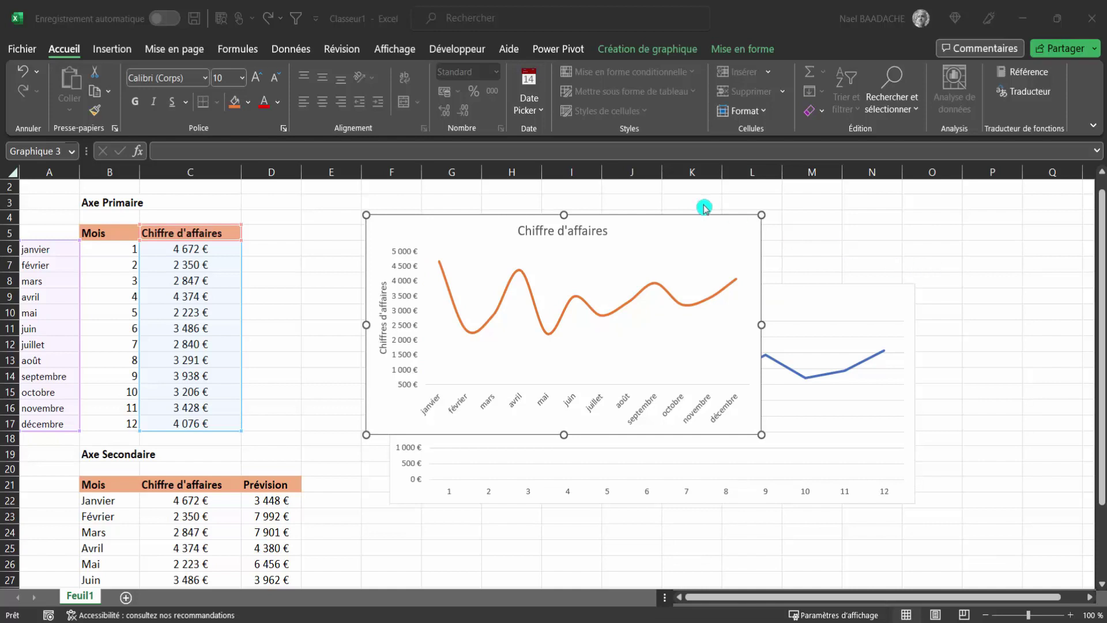
key(Delete)
click(779, 325)
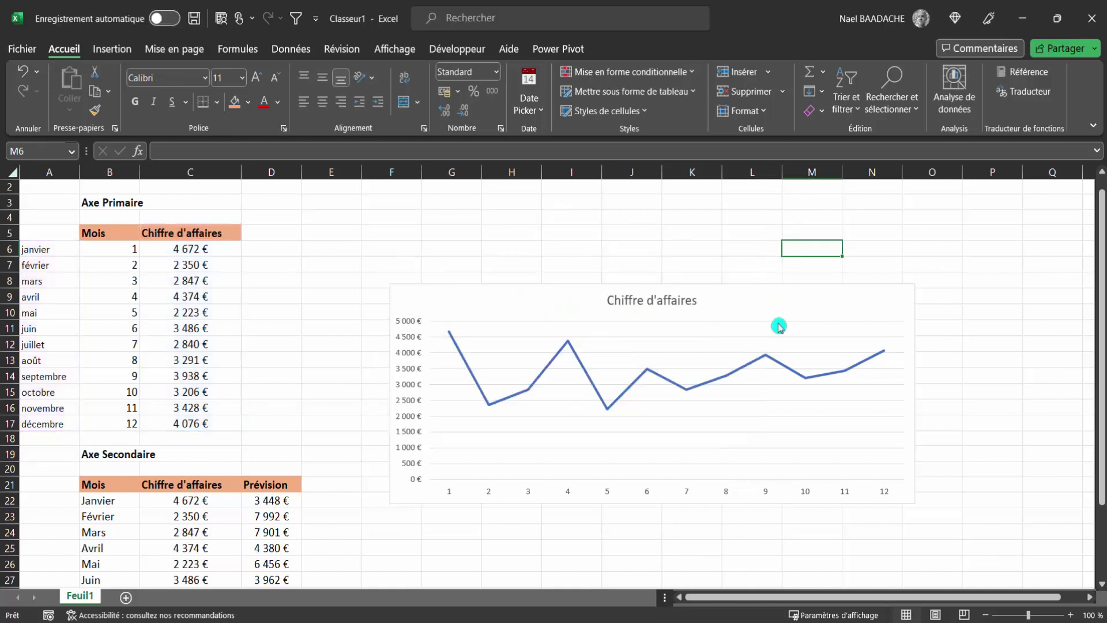
key(Delete)
Scroll to the Axe Secondaire table and select revenue C22:C28 and forecast D22:D27
scroll(499, 444, down, 2)
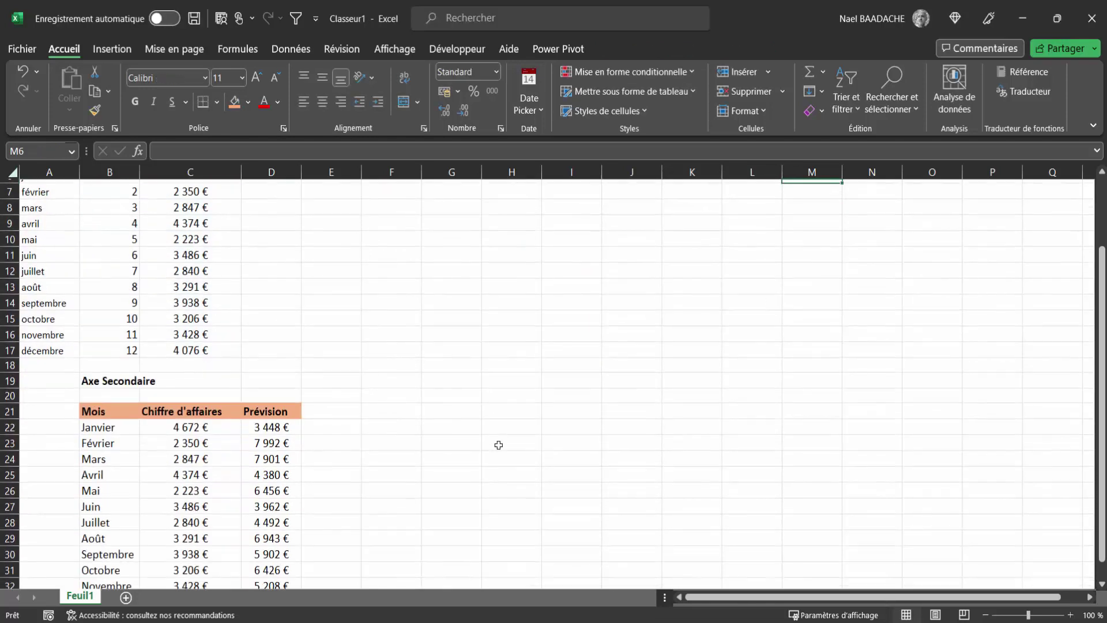
scroll(497, 445, down, 2)
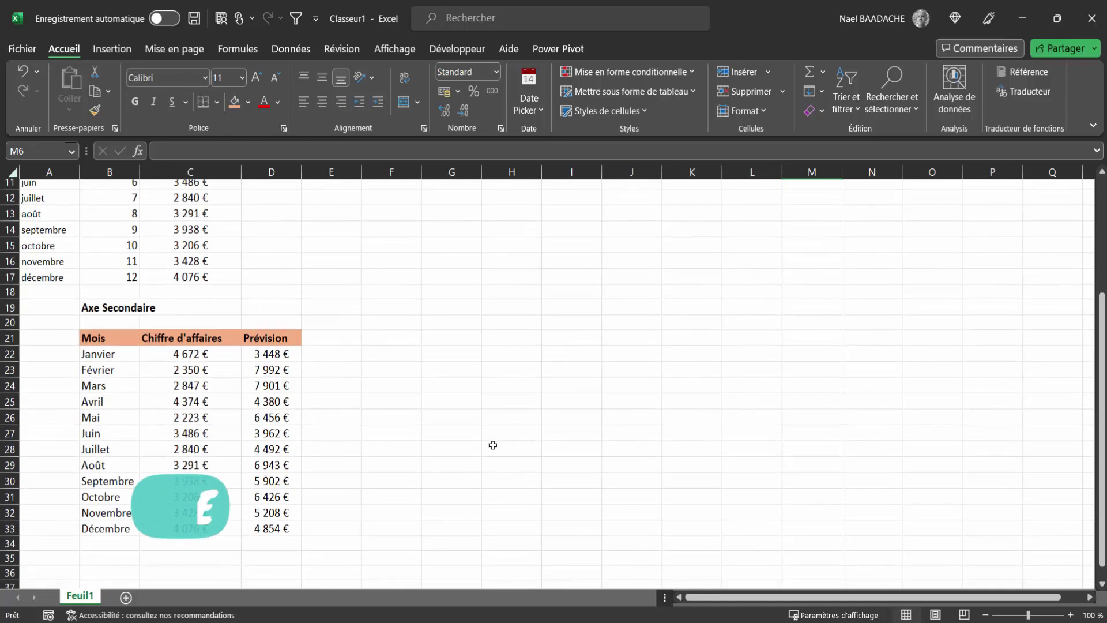
click(154, 355)
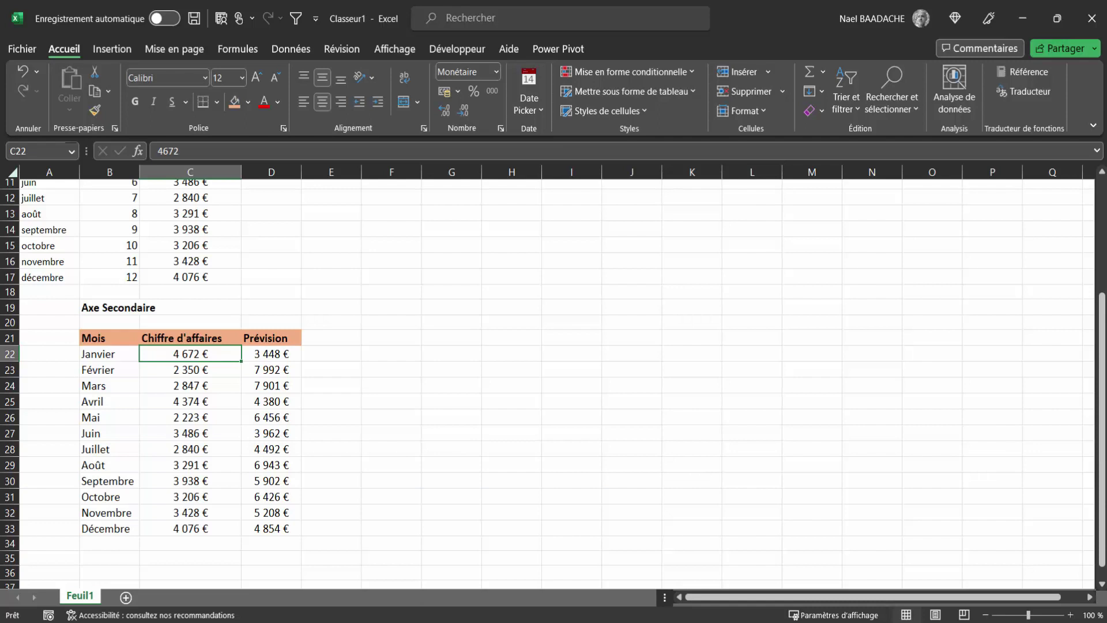
click(215, 400)
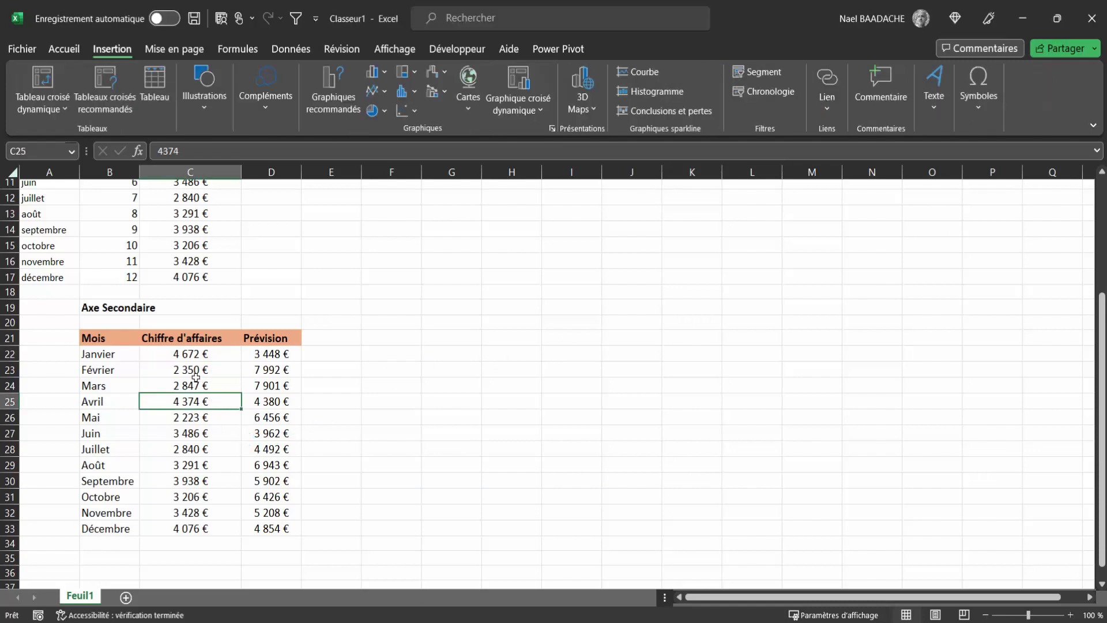
drag(195, 354, 191, 448)
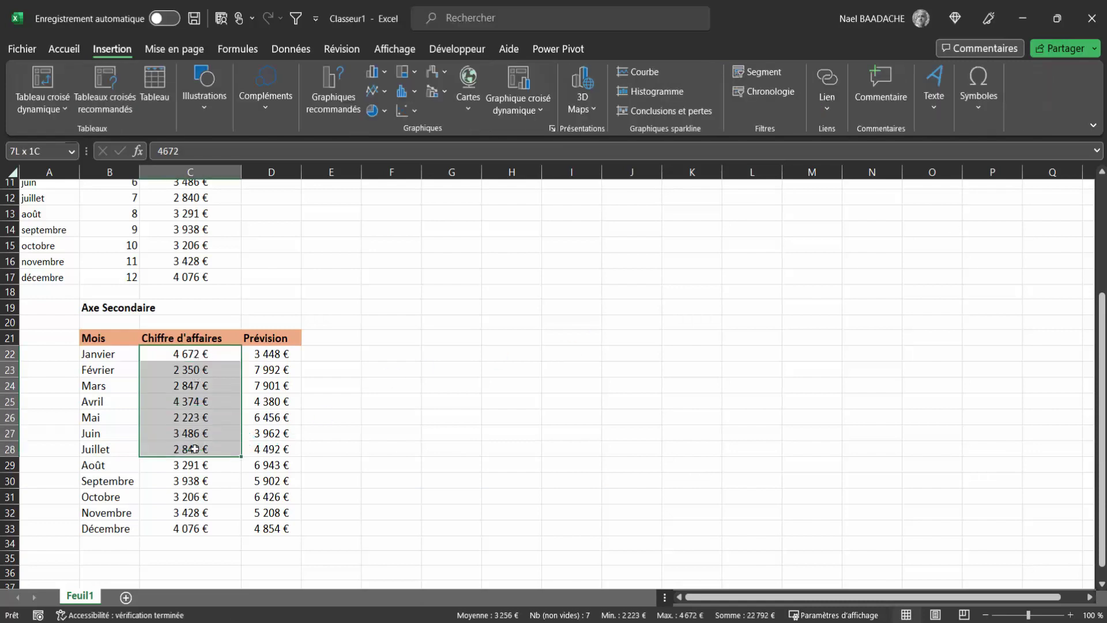
click(260, 353)
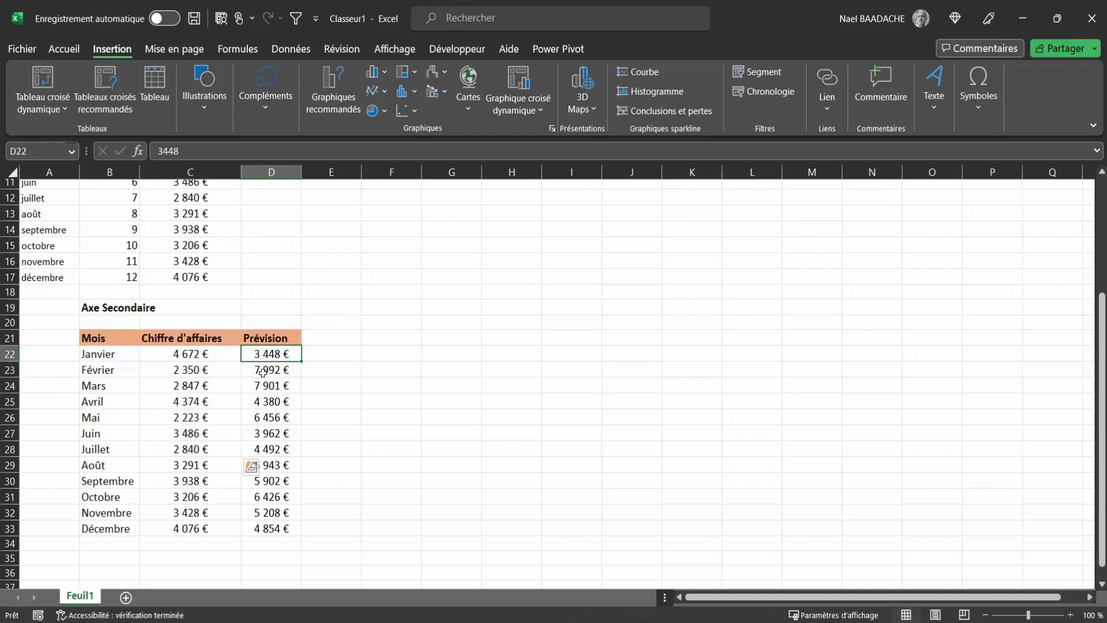
drag(263, 372, 271, 436)
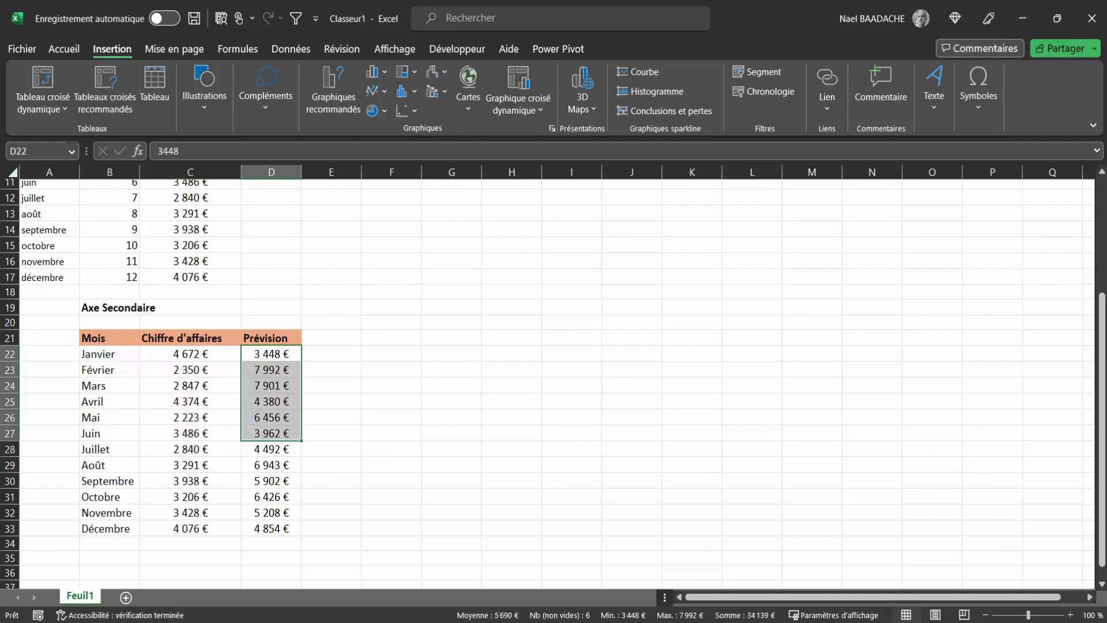
click(785, 206)
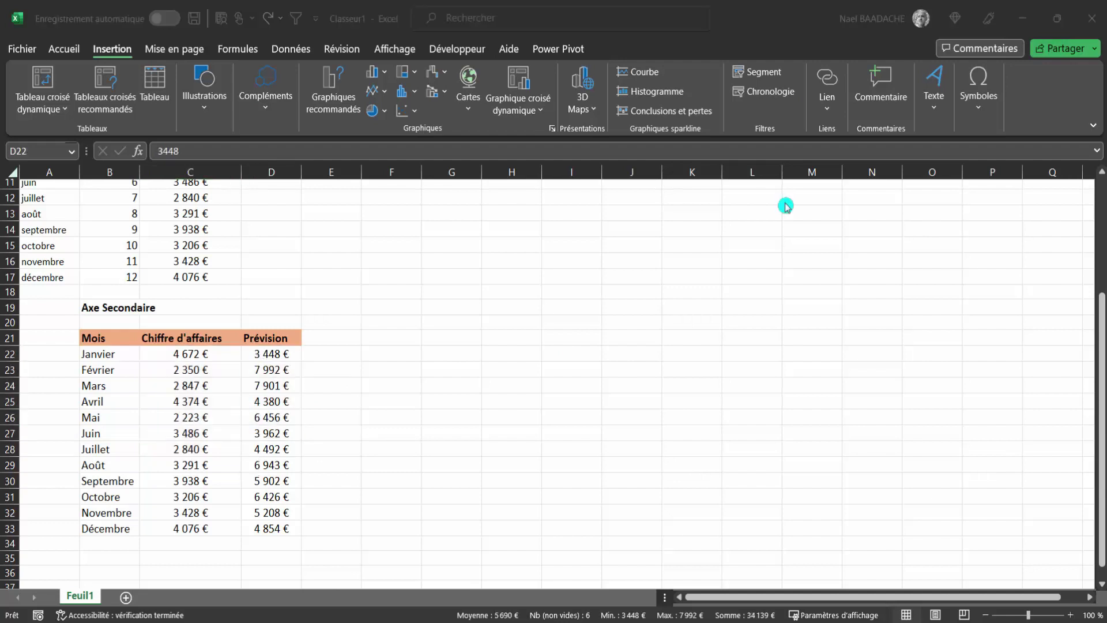
click(188, 396)
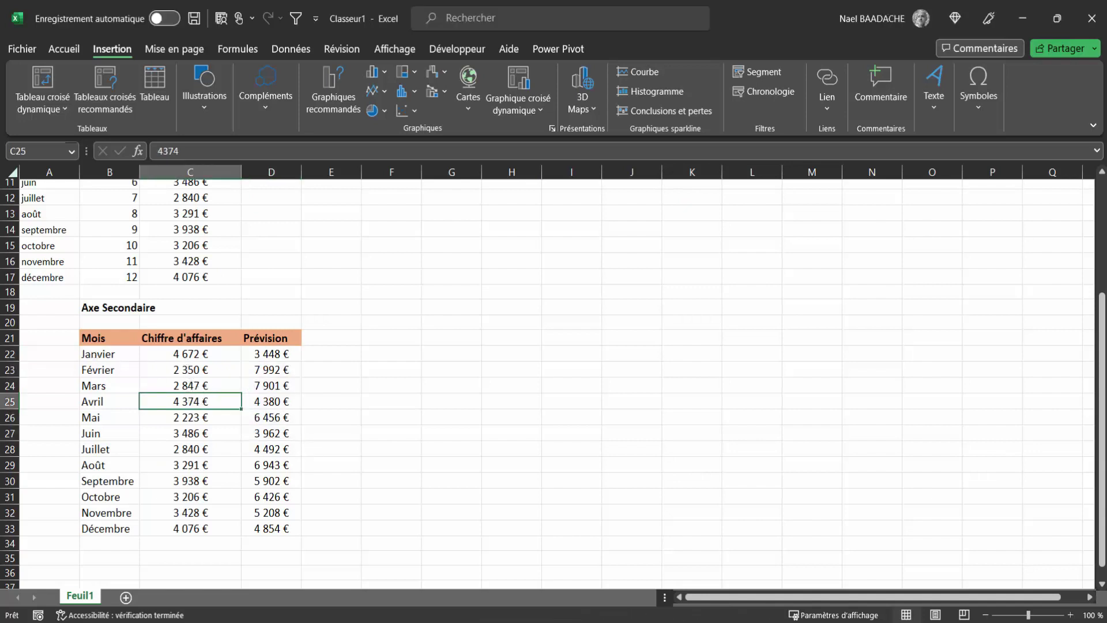
Reselect revenue C22:C29 and forecast D22:D29, then request recommended charts from Insertion
drag(179, 357, 170, 461)
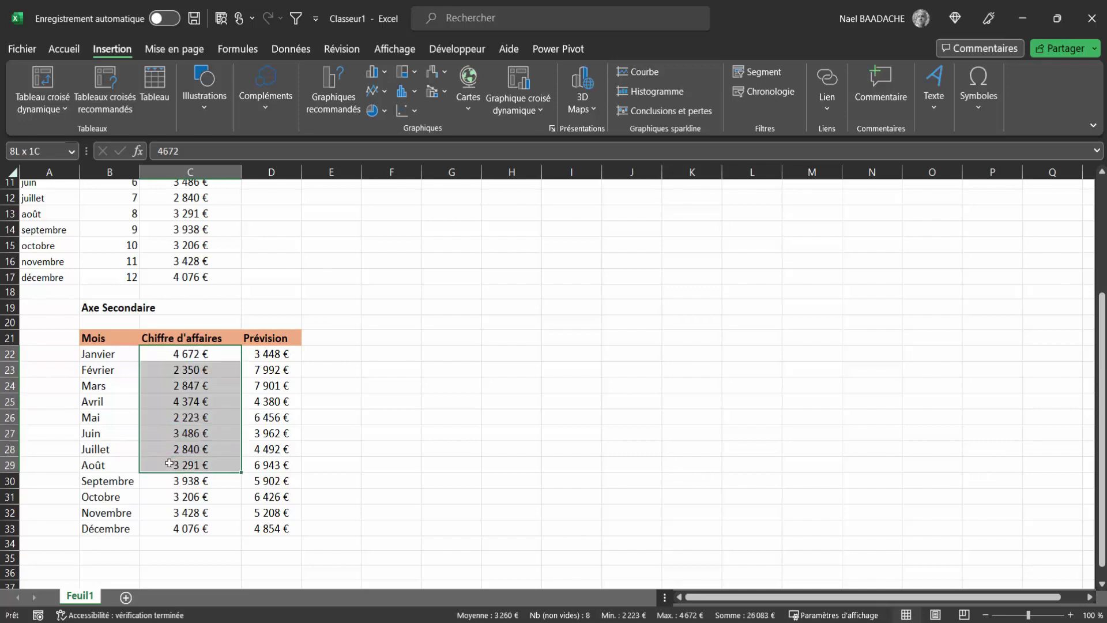
click(277, 354)
drag(277, 354, 271, 465)
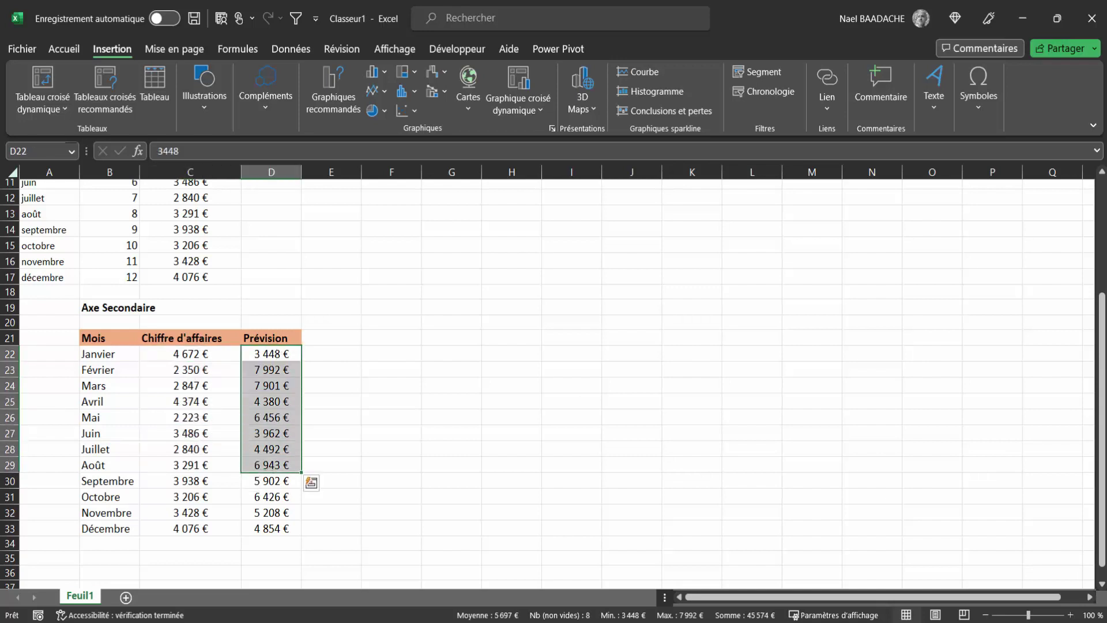
click(183, 404)
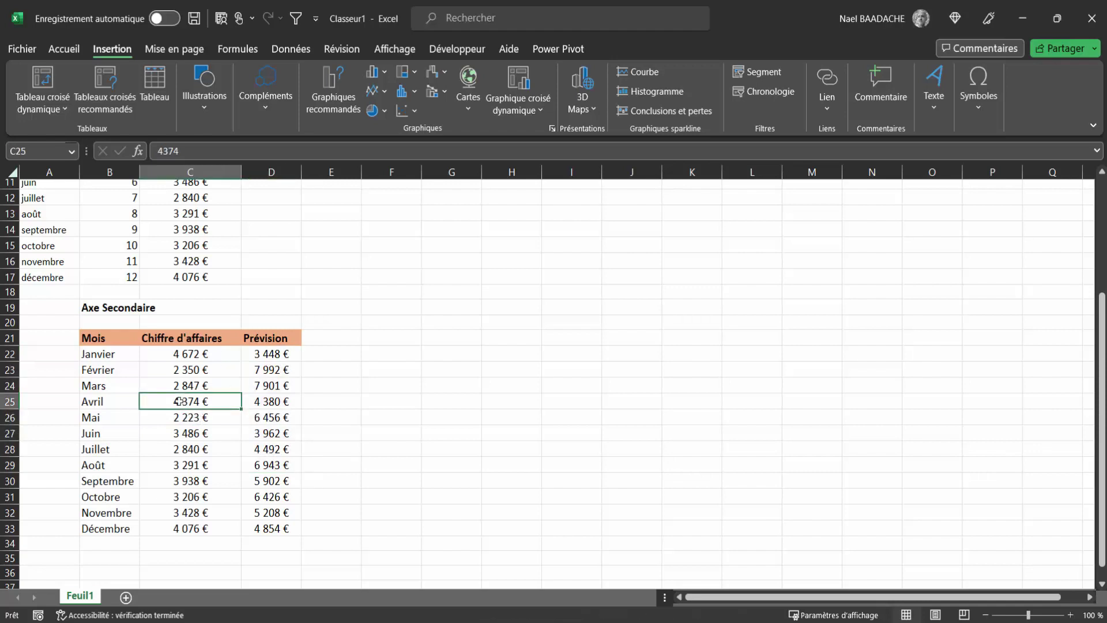
click(116, 57)
click(335, 92)
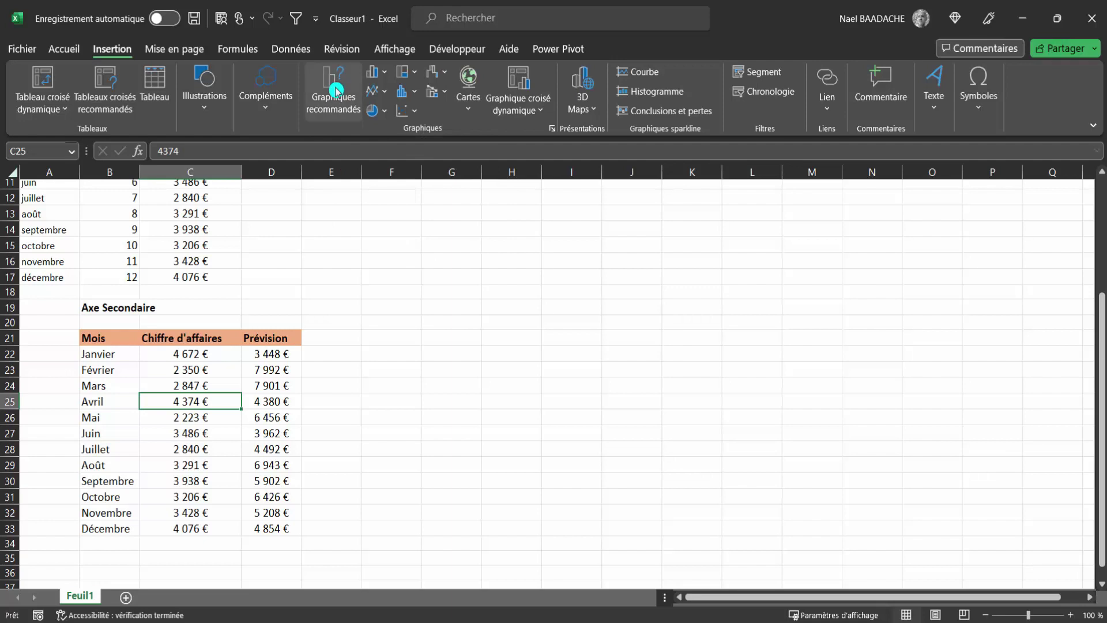
Preview the clustered column and other suggested charts, then switch to all chart types
click(406, 257)
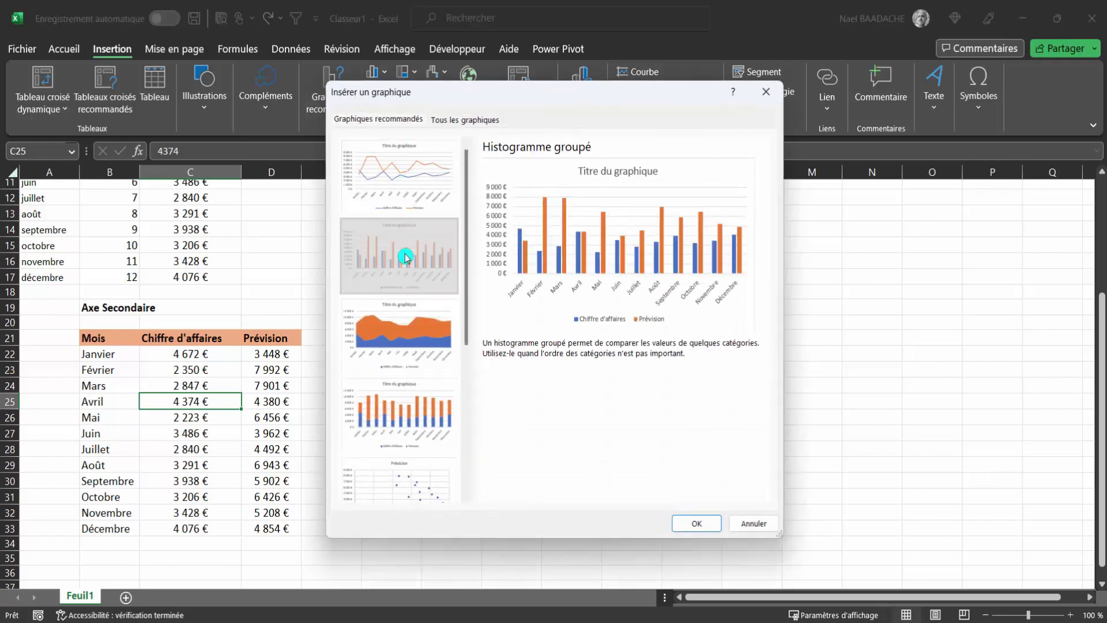
scroll(418, 311, down, 5)
click(398, 489)
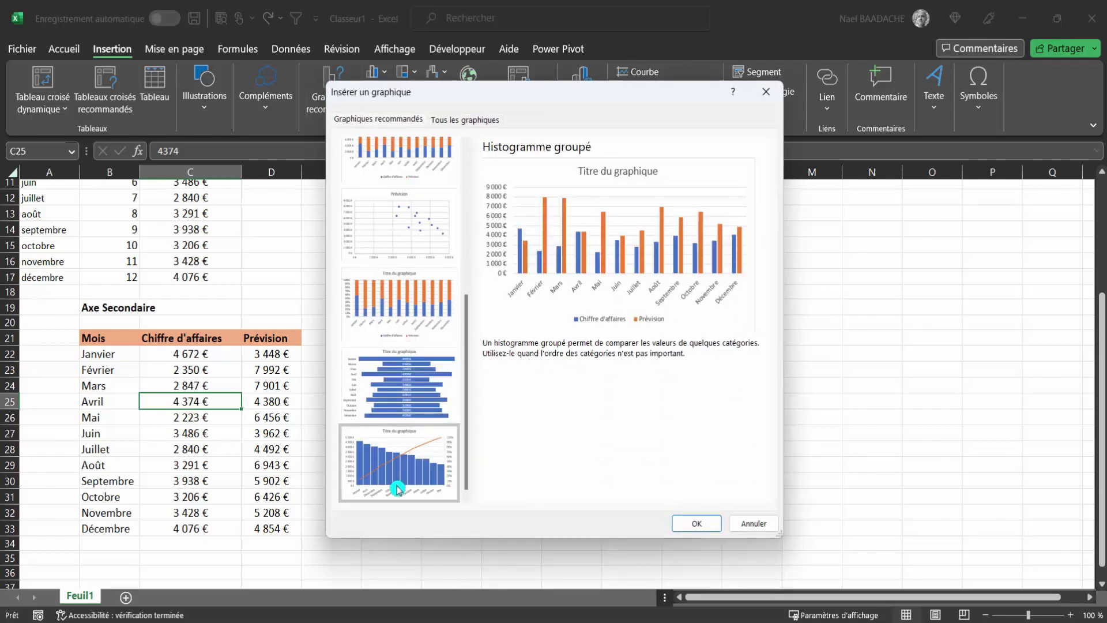
scroll(407, 254, up, 3)
scroll(408, 227, up, 2)
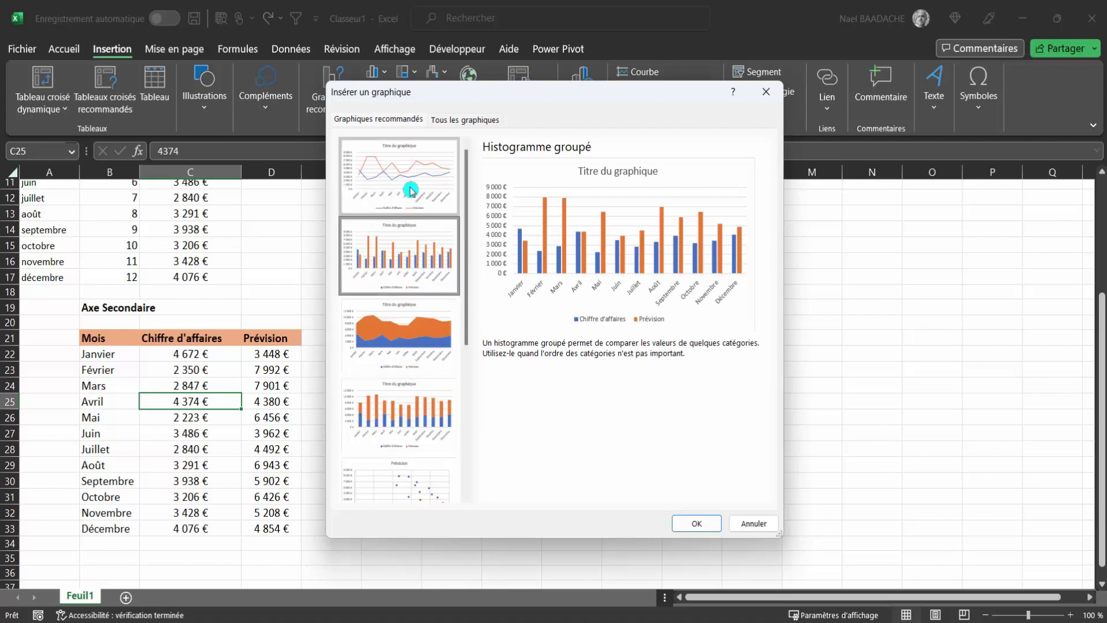
click(471, 123)
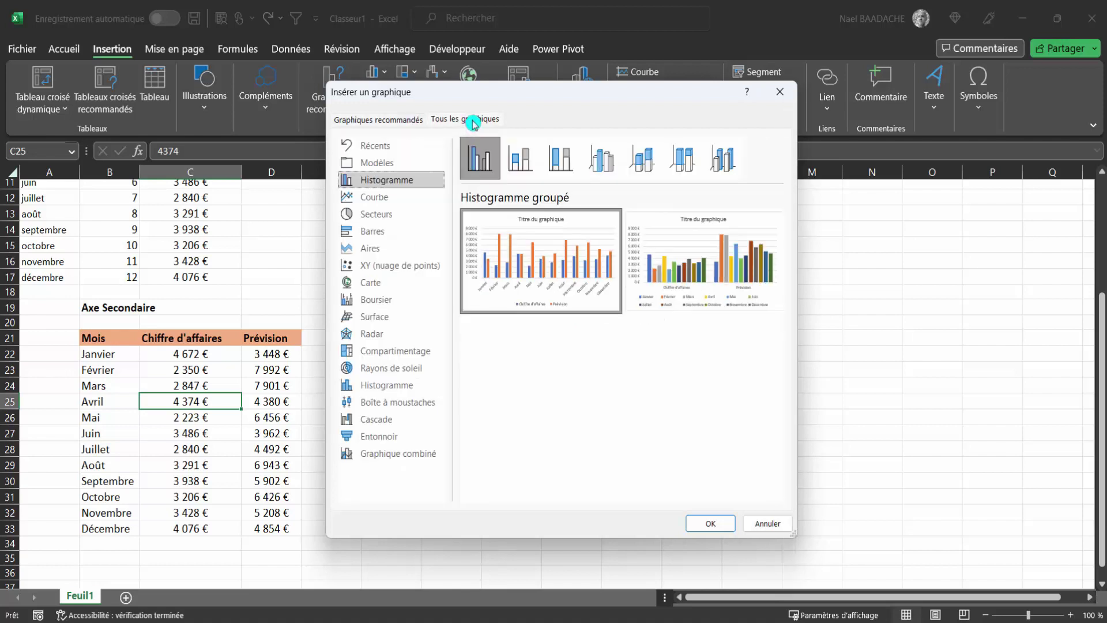
Choose Combo with Chiffre d'affaires as clustered columns and Prévision on a secondary axis
click(411, 455)
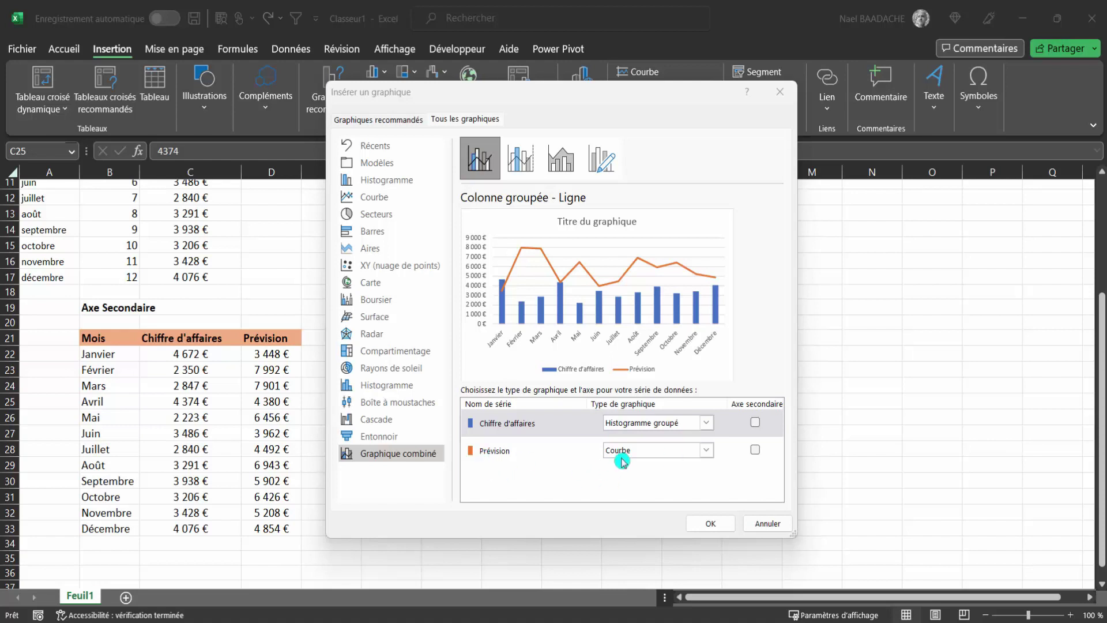
click(707, 425)
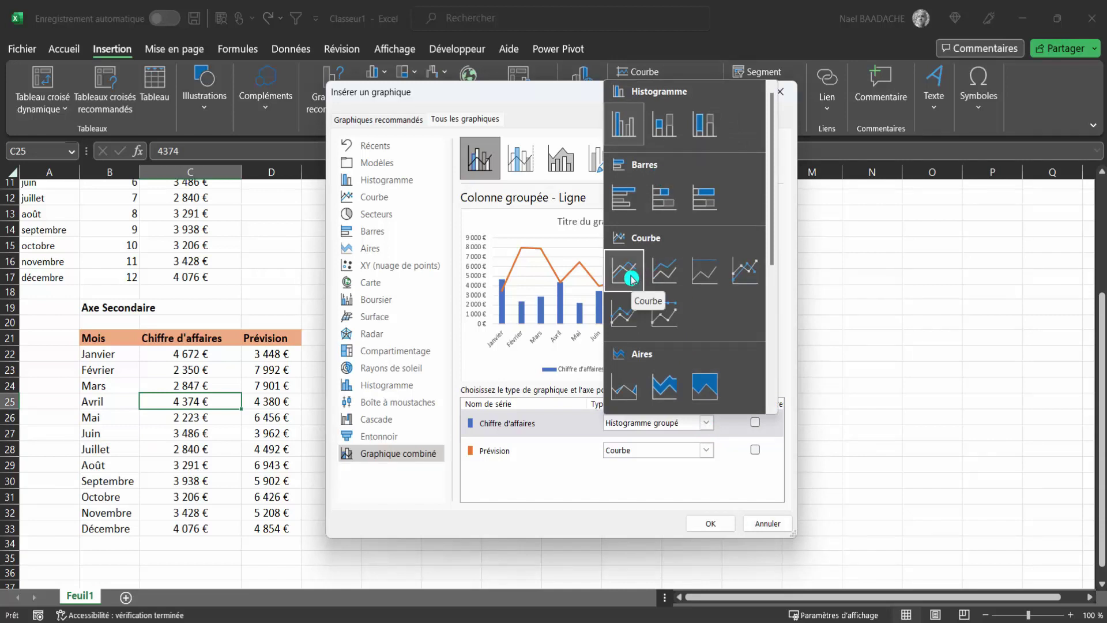
click(577, 472)
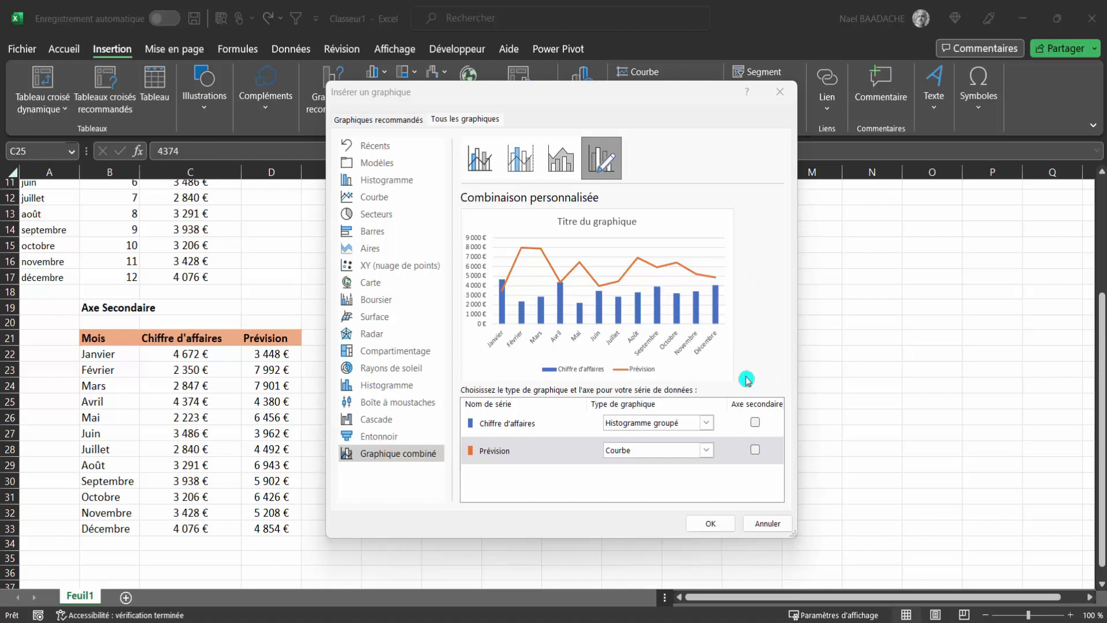
click(756, 451)
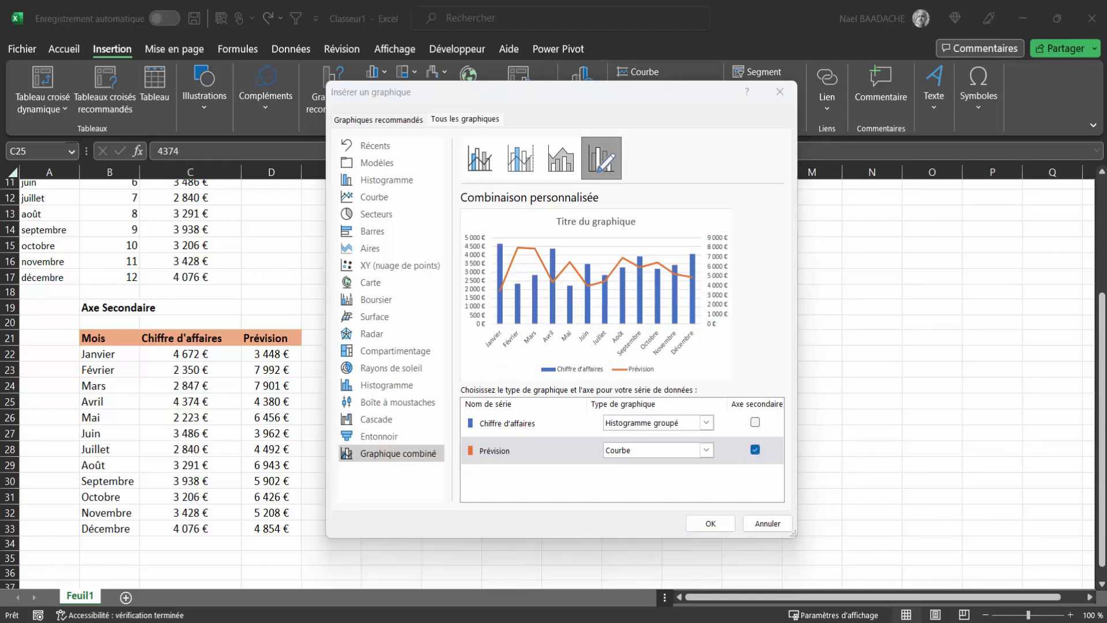
click(707, 525)
Move the new chart beside the data table and title it 'Chiffre d'affaires Et Prévisions'
click(706, 524)
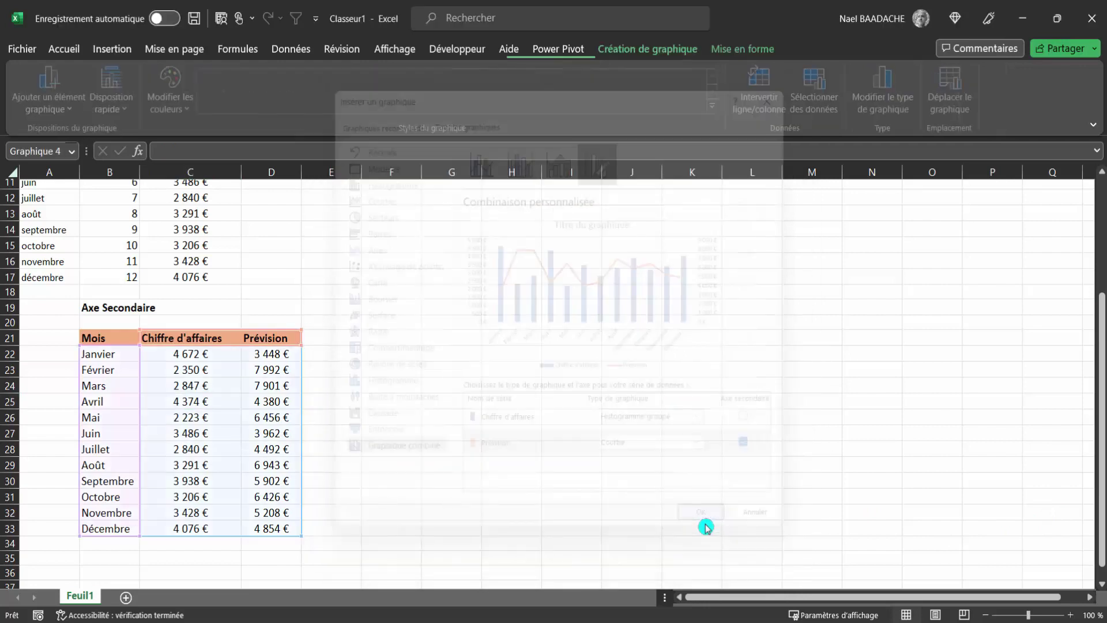
mouse_move(634, 278)
mouse_down()
mouse_move(695, 259)
mouse_move(662, 312)
mouse_up()
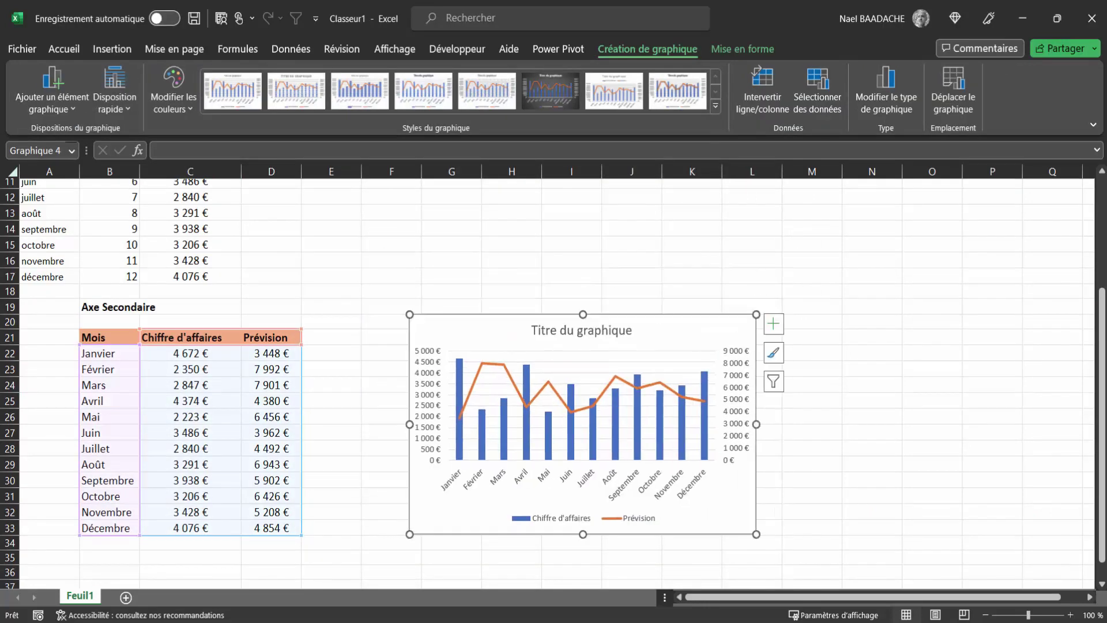
double_click(581, 341)
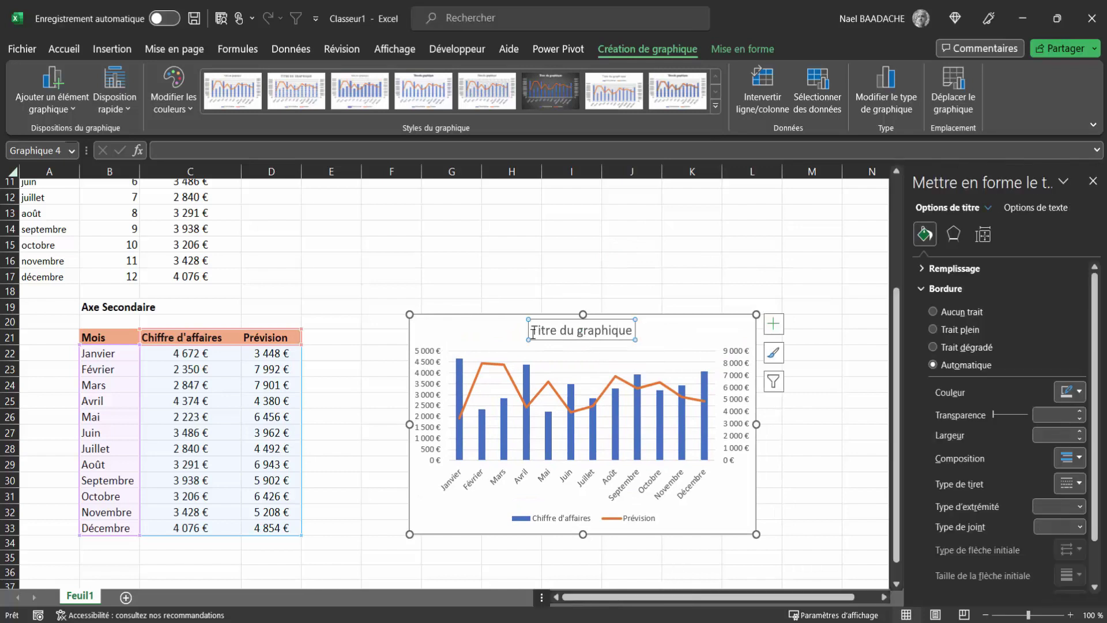
drag(532, 334, 637, 330)
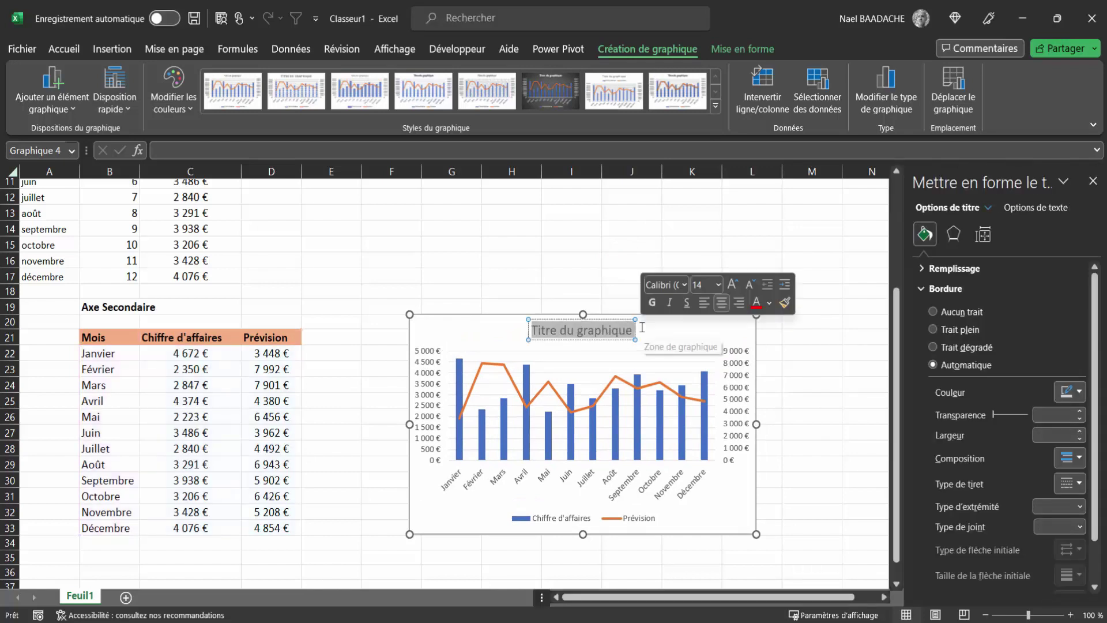
text(Chiffre d'a)
text(ffaire)
text(s)
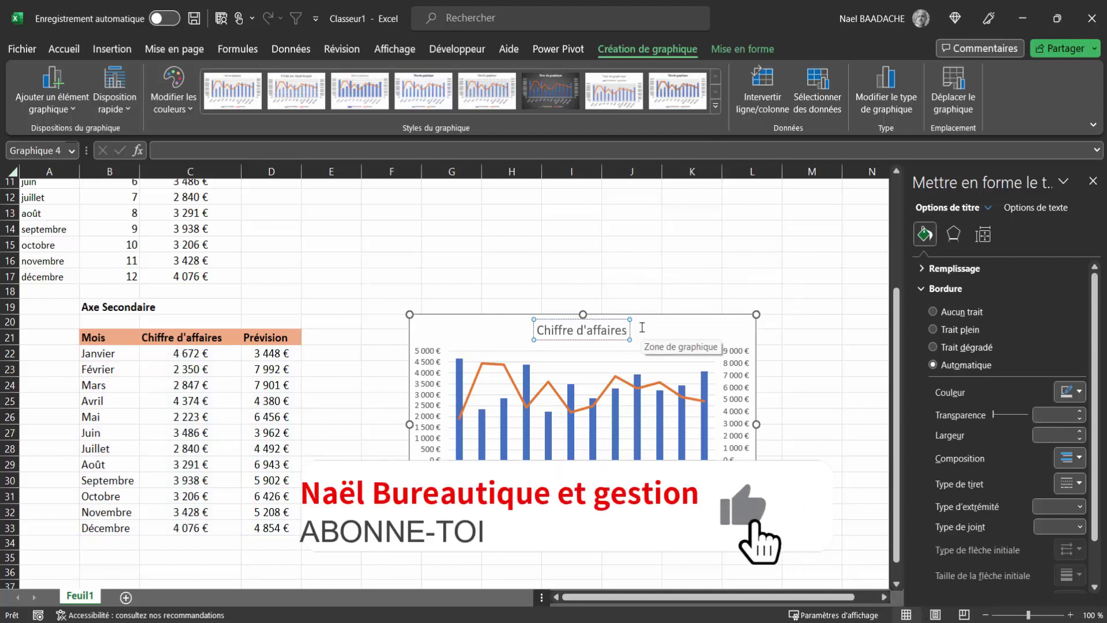
text( Et Pr)
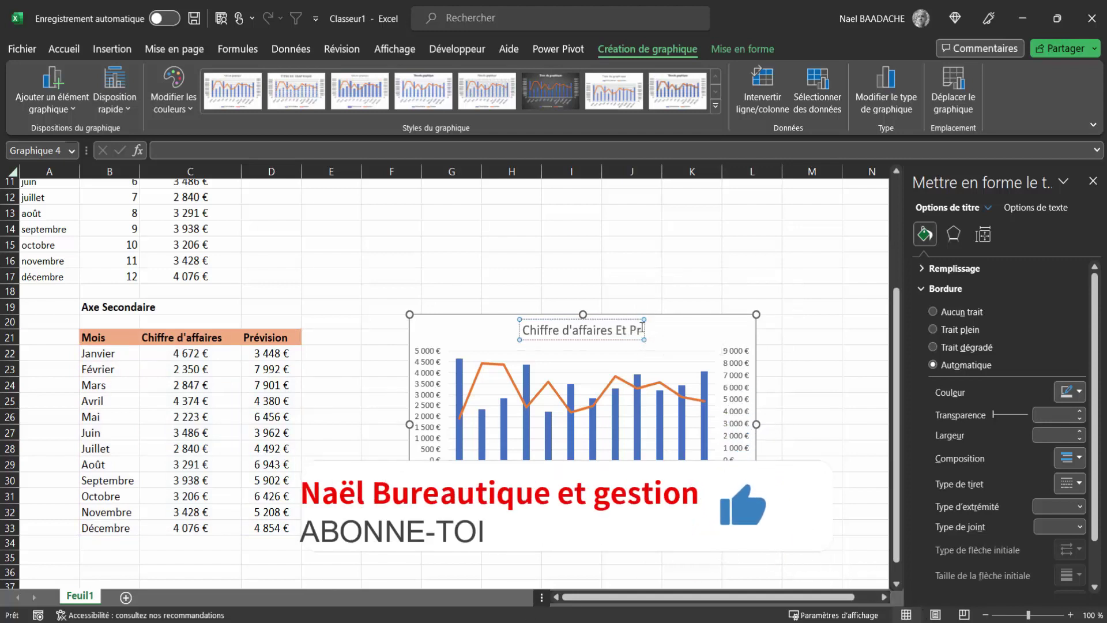
text(évisions)
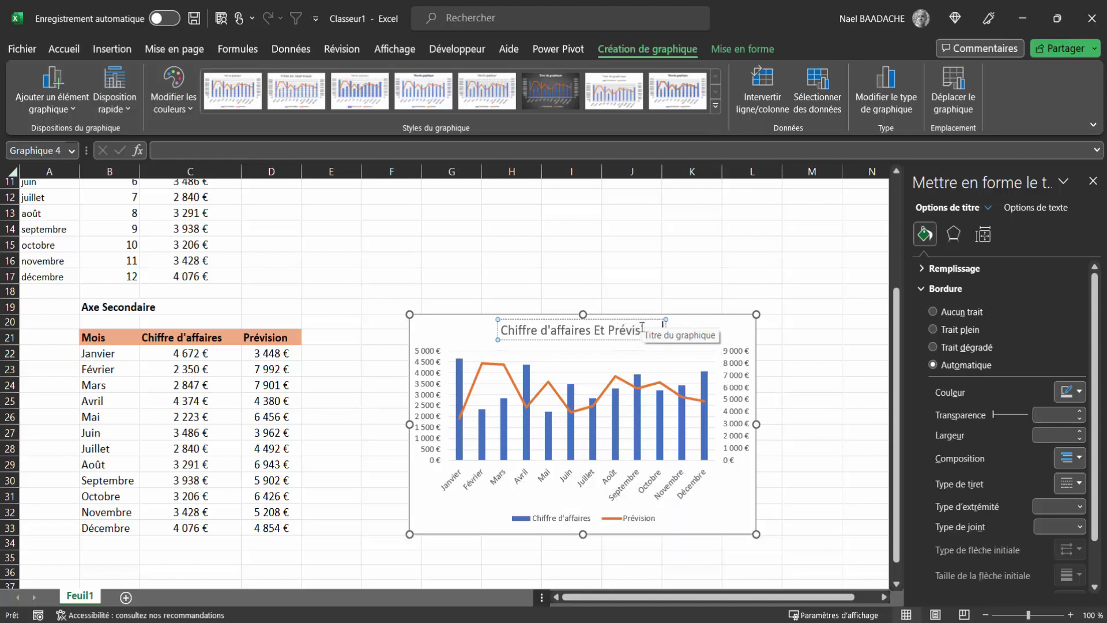
click(677, 244)
key(Escape)
key(Escape)
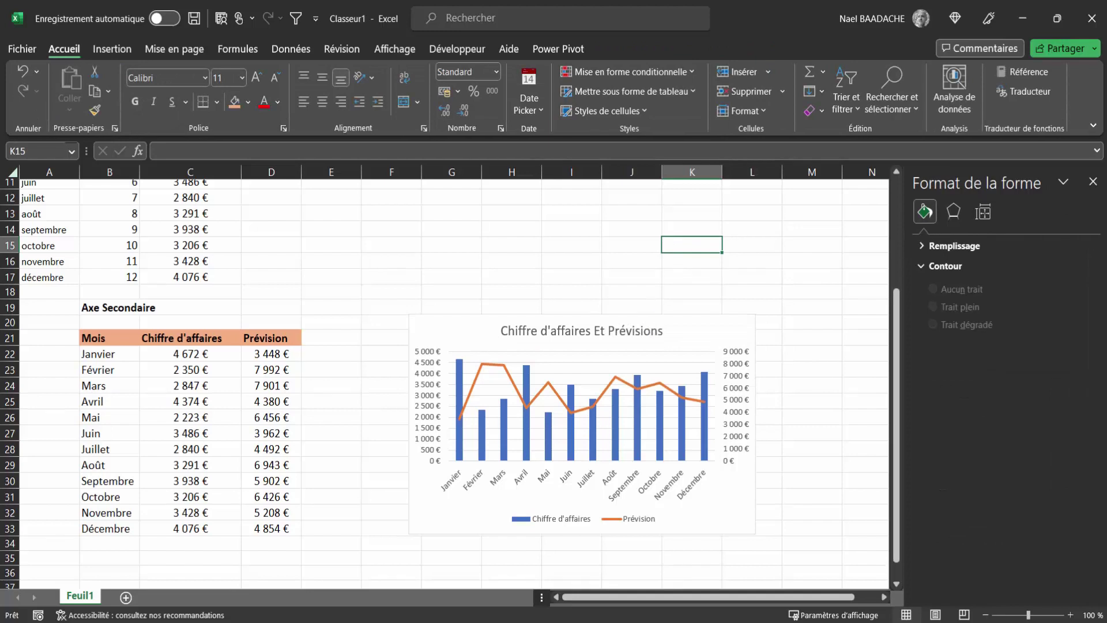
Enlarge the combo chart and move it up and to the left
click(710, 318)
drag(409, 315, 346, 263)
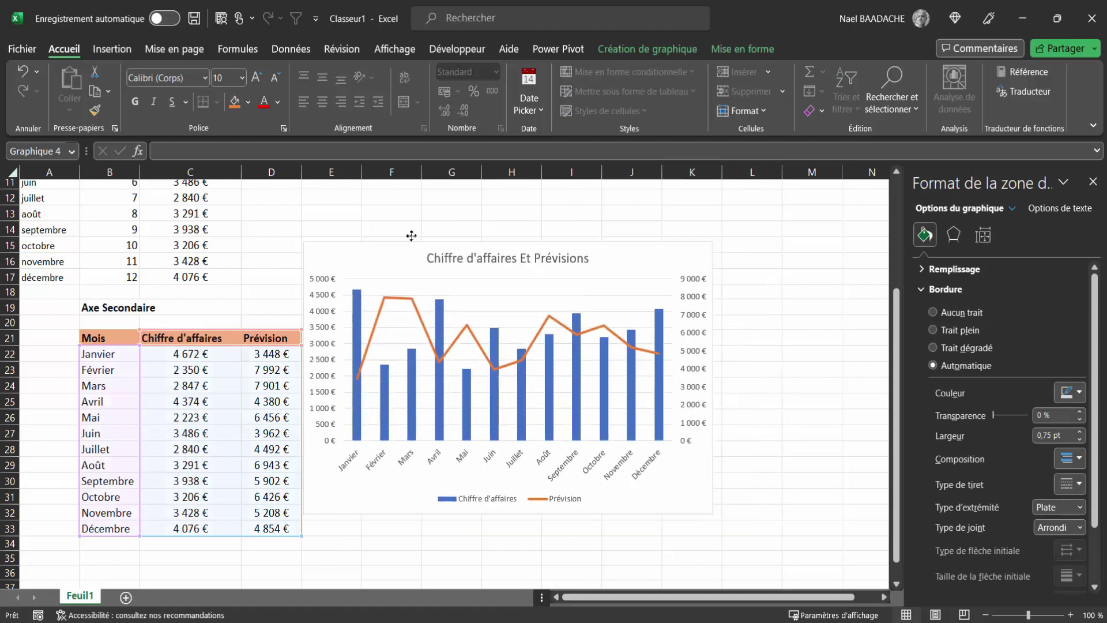
drag(471, 266, 406, 232)
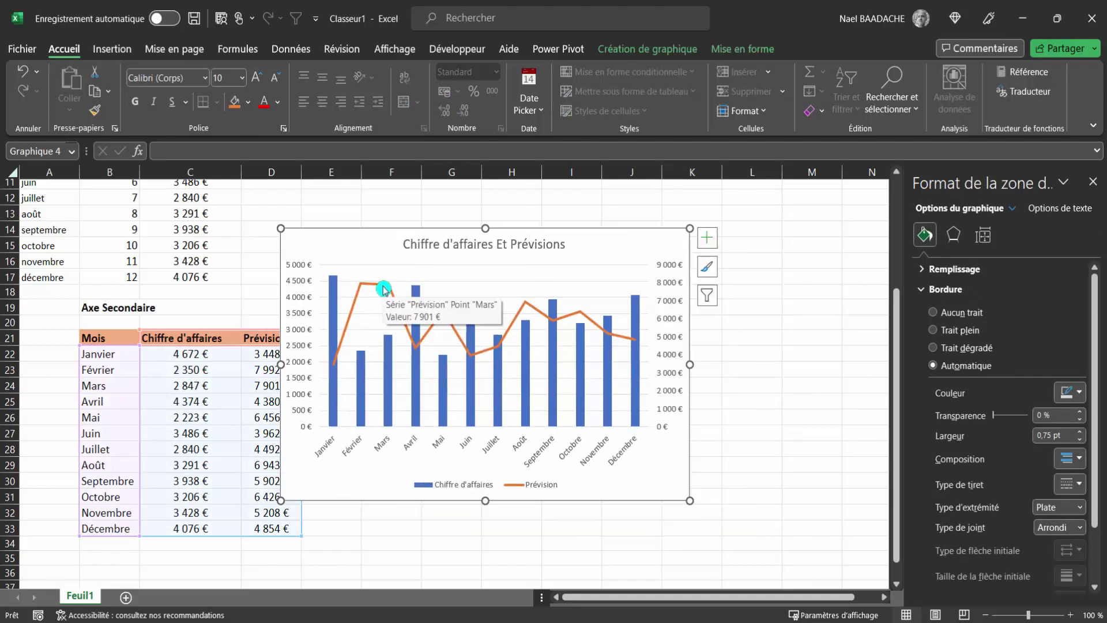
Smooth the Prévision line with Lissage and set its colour to black
click(383, 289)
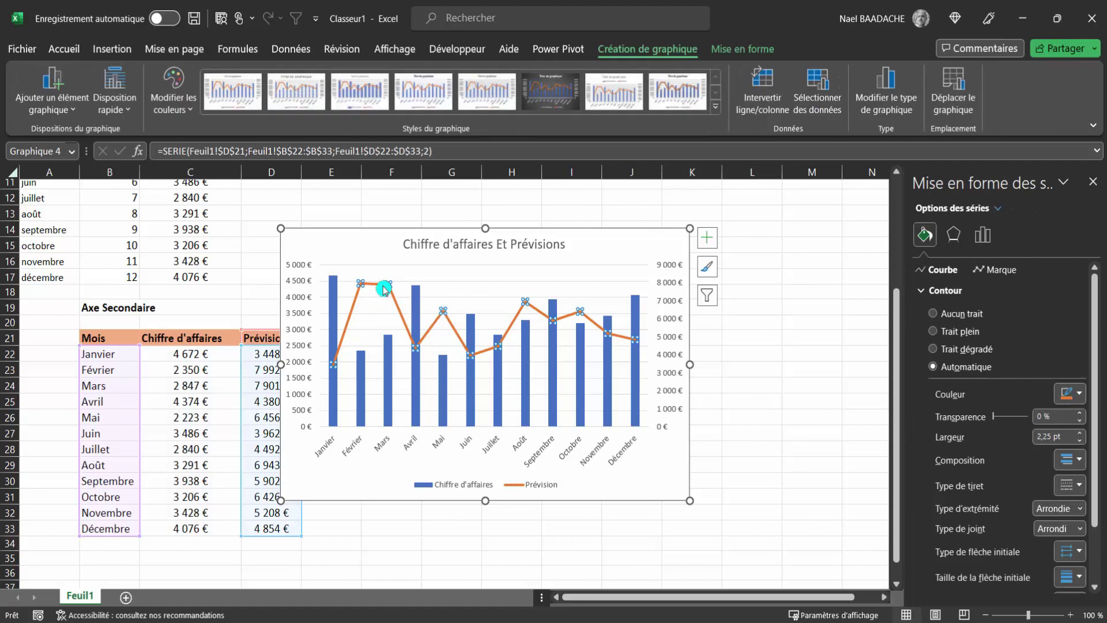
scroll(1036, 354, down, 3)
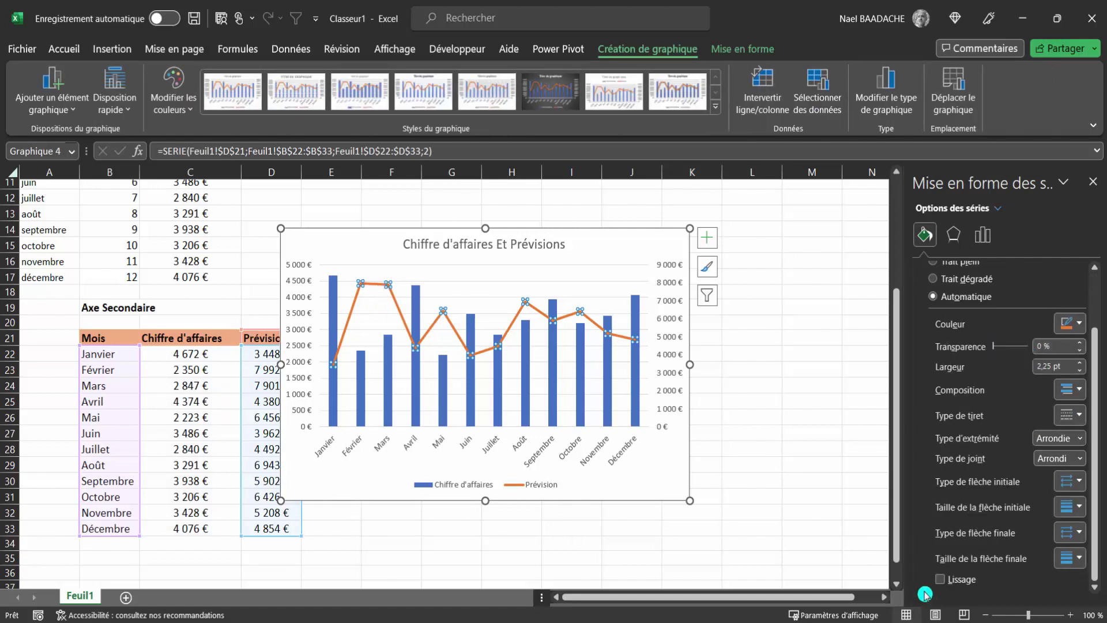
click(941, 579)
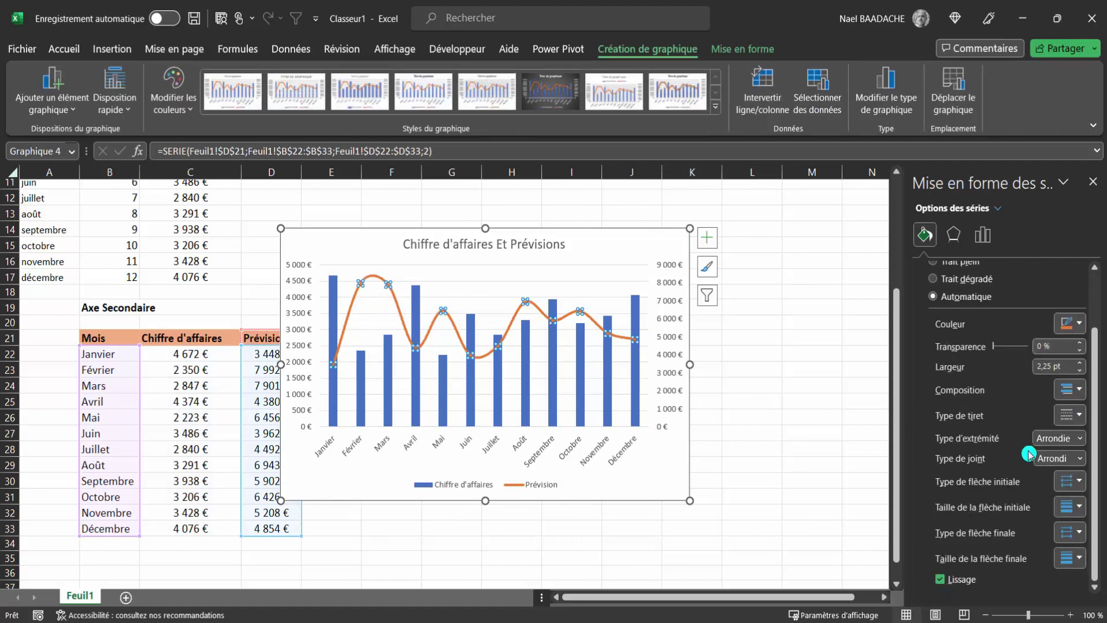
scroll(1030, 454, up, 3)
click(1081, 396)
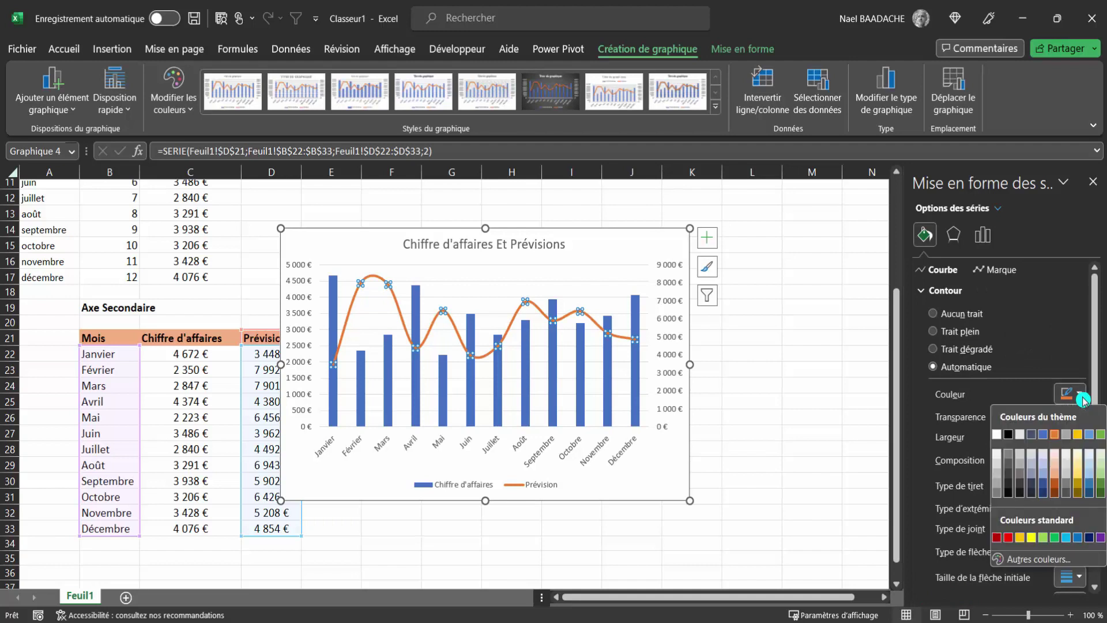
click(1008, 435)
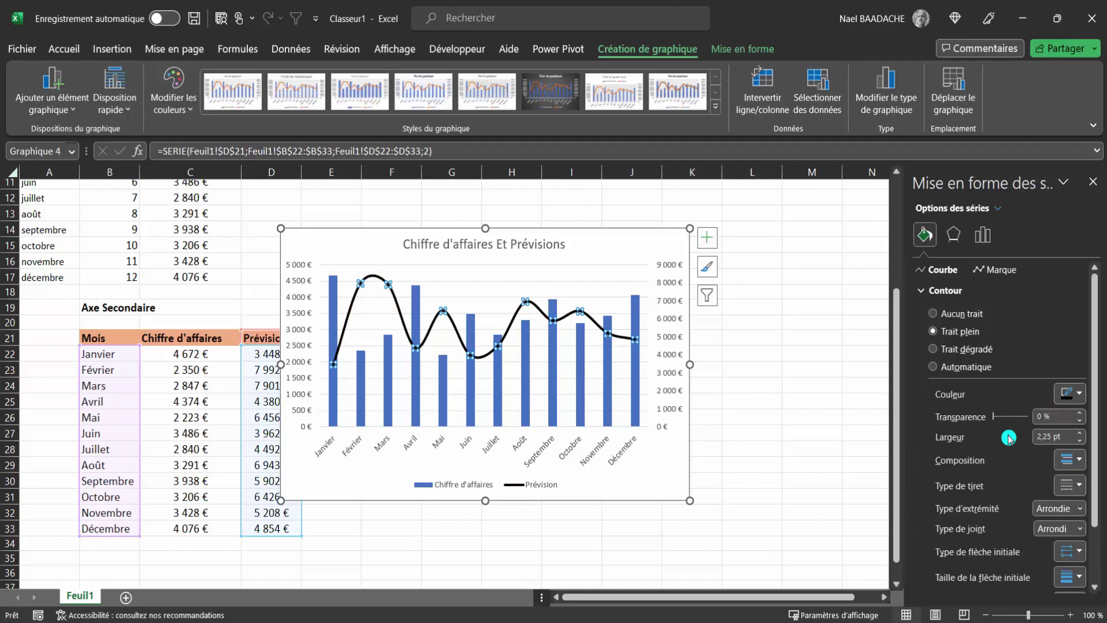
click(755, 356)
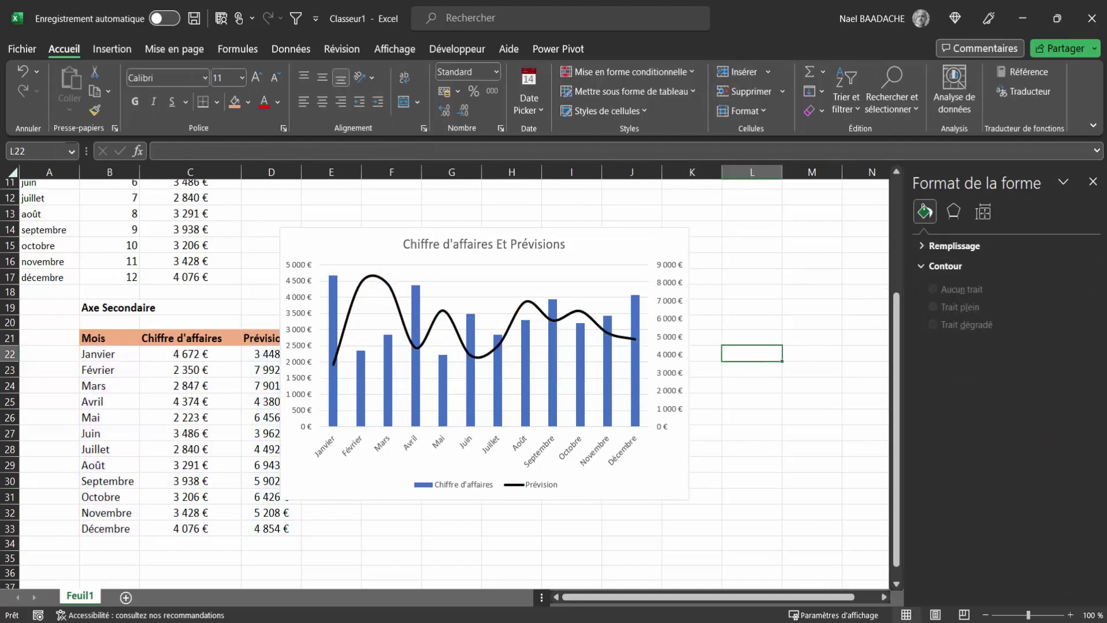
Set the Minimum of both the primary and secondary vertical axes to 500
click(487, 393)
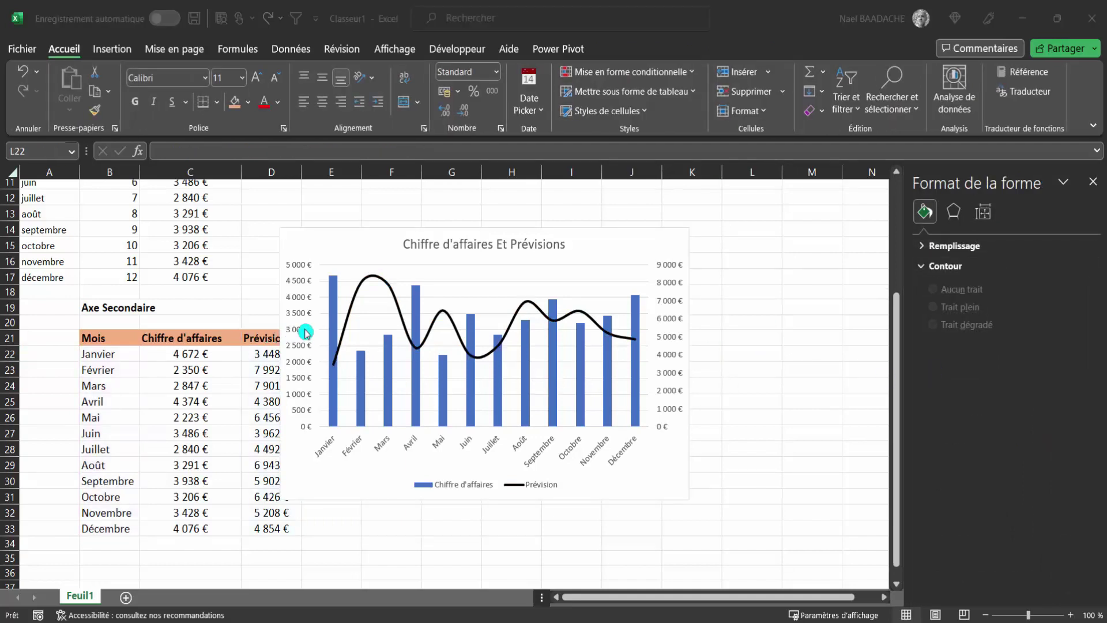
click(298, 311)
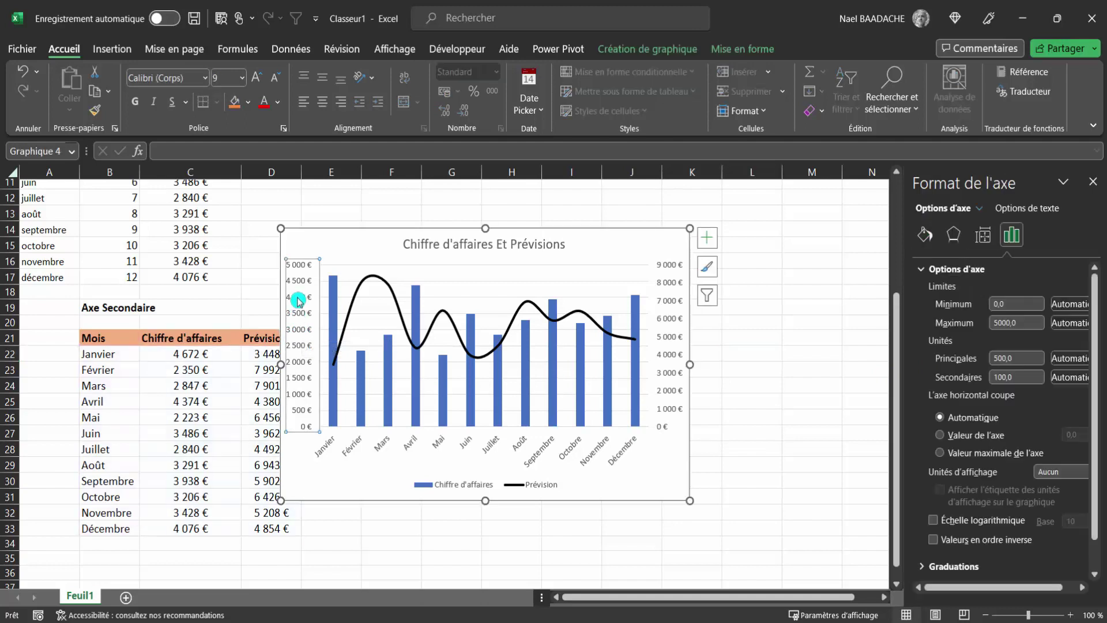
click(672, 368)
click(1010, 304)
text(500)
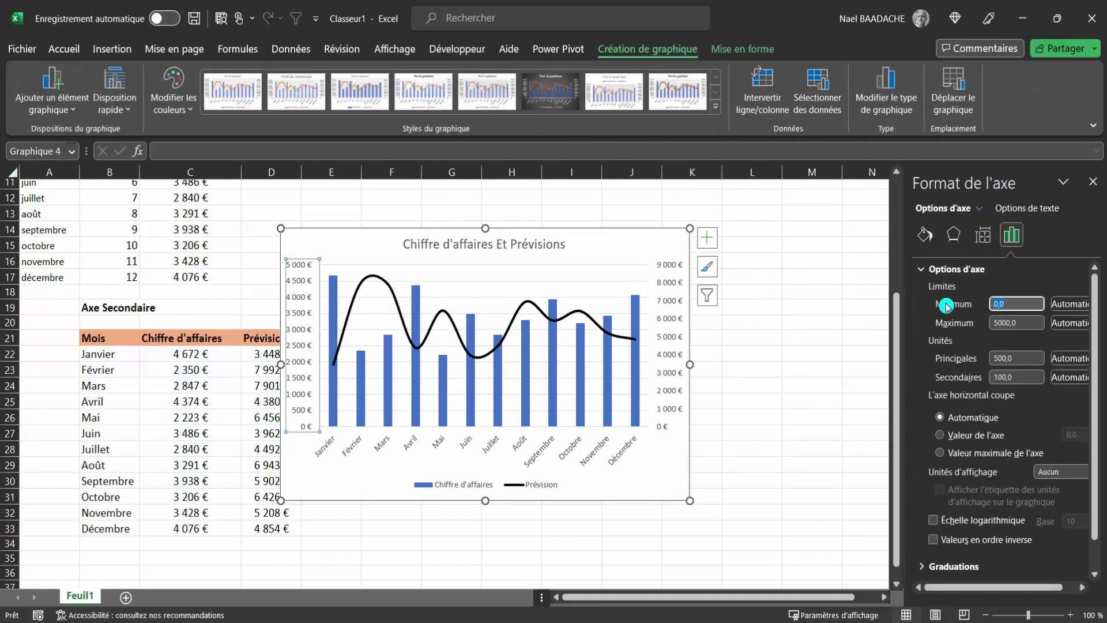
click(675, 306)
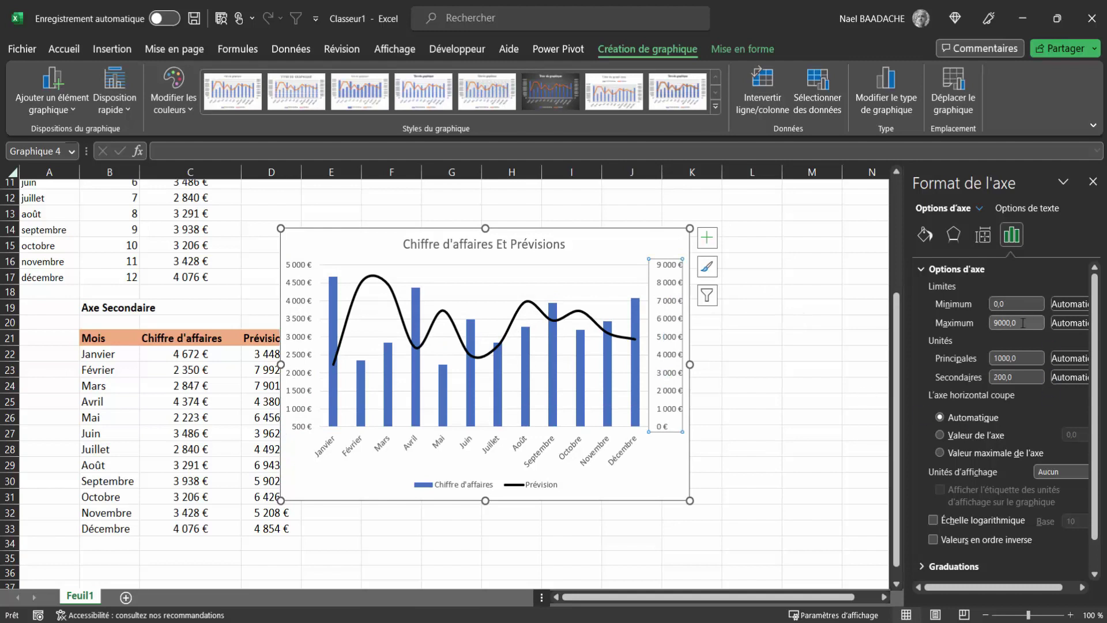
click(975, 309)
text(500)
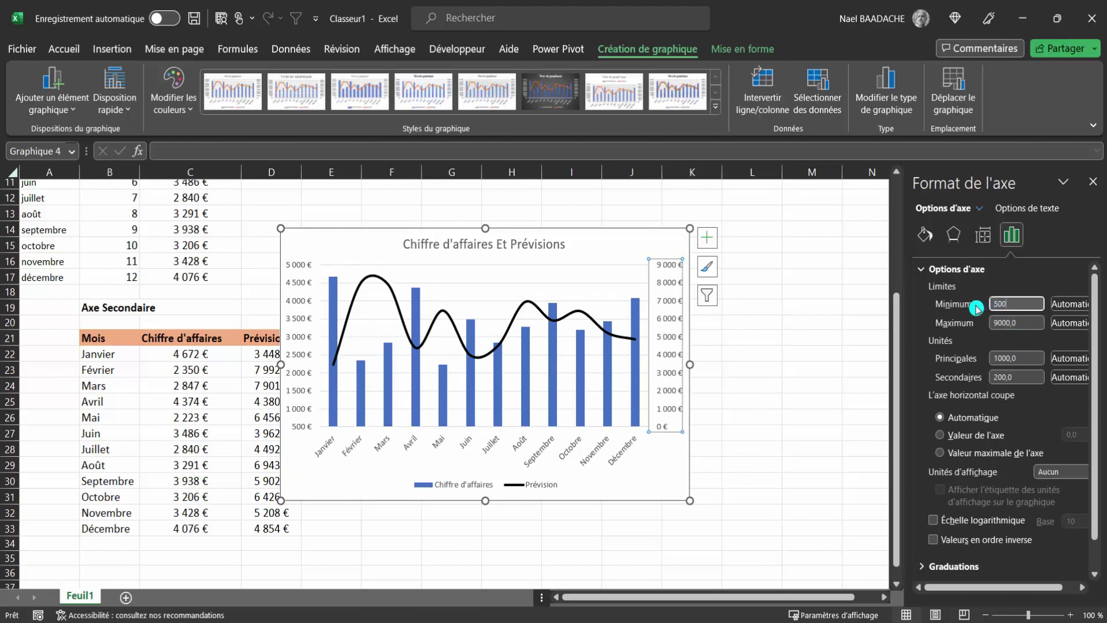
click(749, 353)
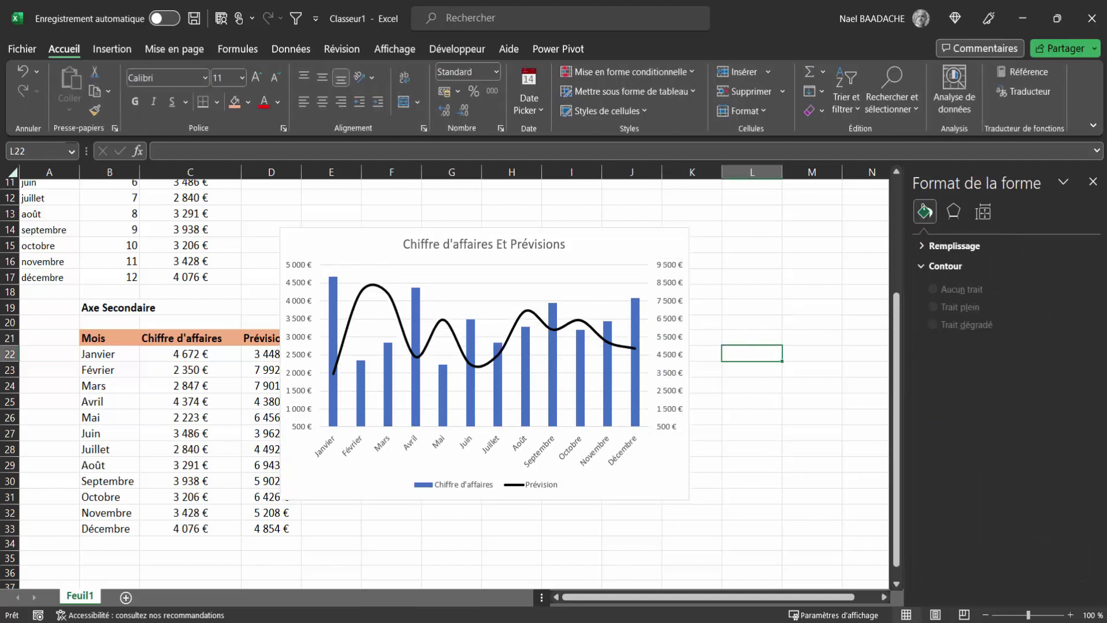
Apply the dark style from the Création de graphique chart styles gallery
click(621, 231)
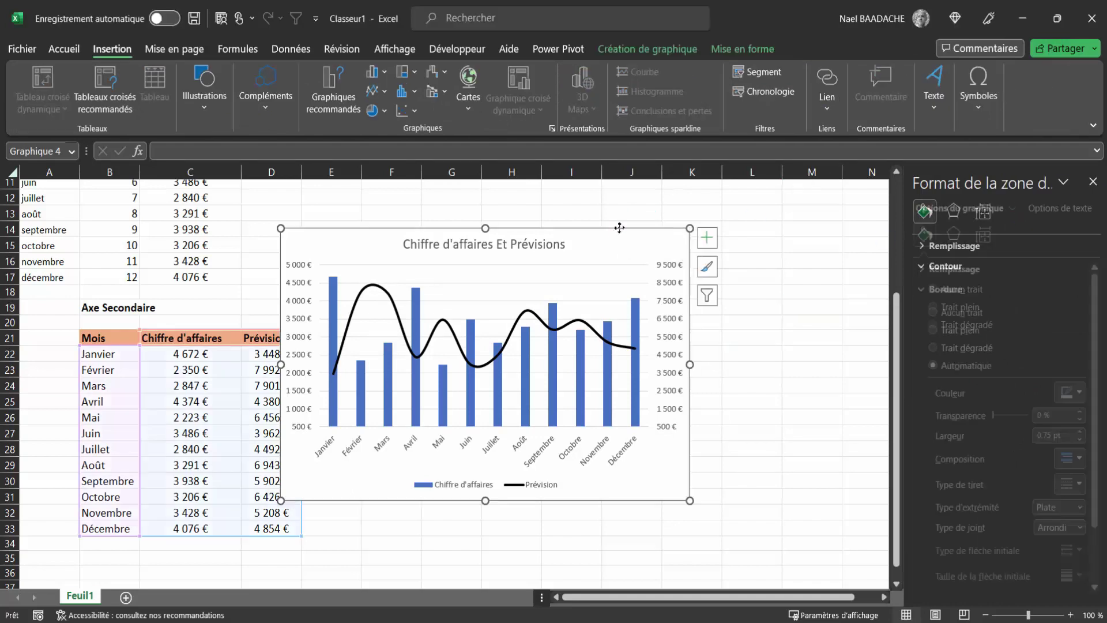
click(651, 51)
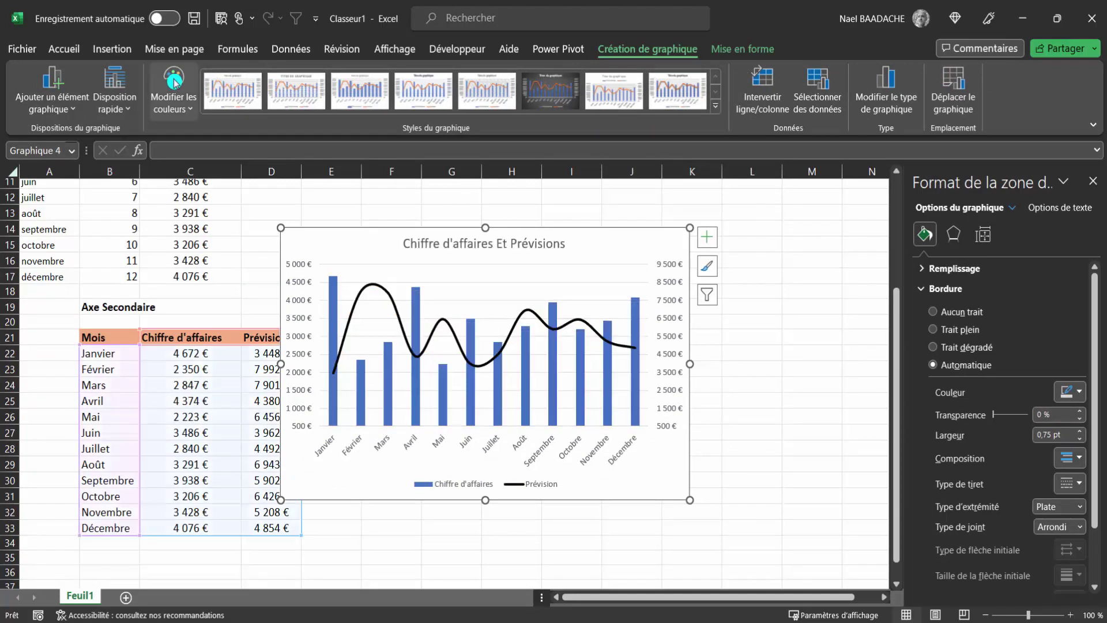
click(555, 101)
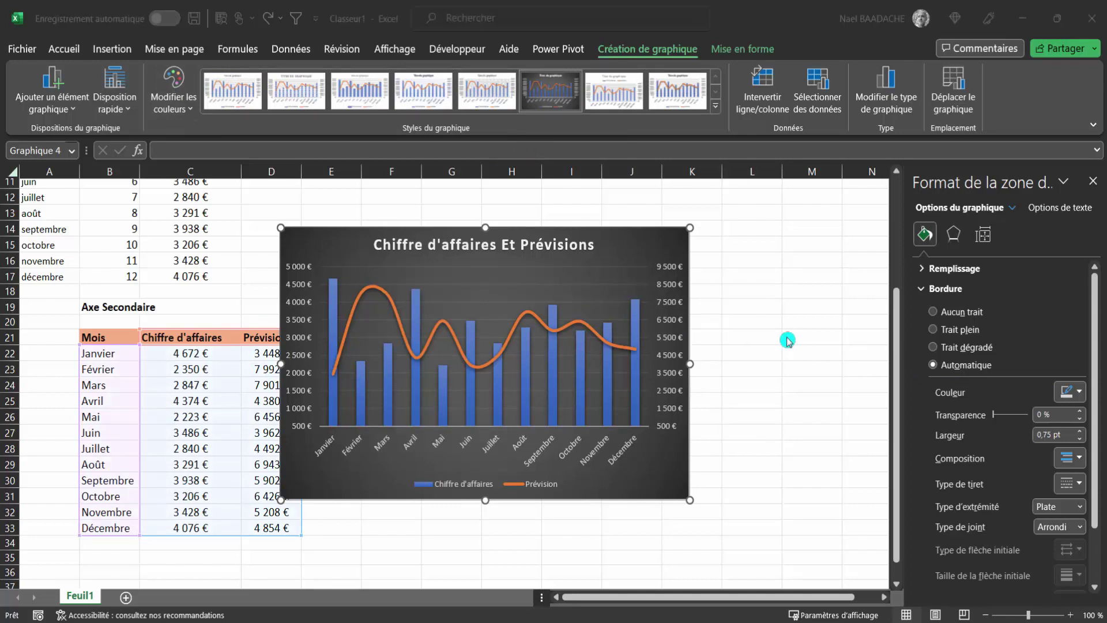
scroll(239, 309, up, 5)
Drag the dark combo chart up and to the right, beside the two monthly tables
click(179, 278)
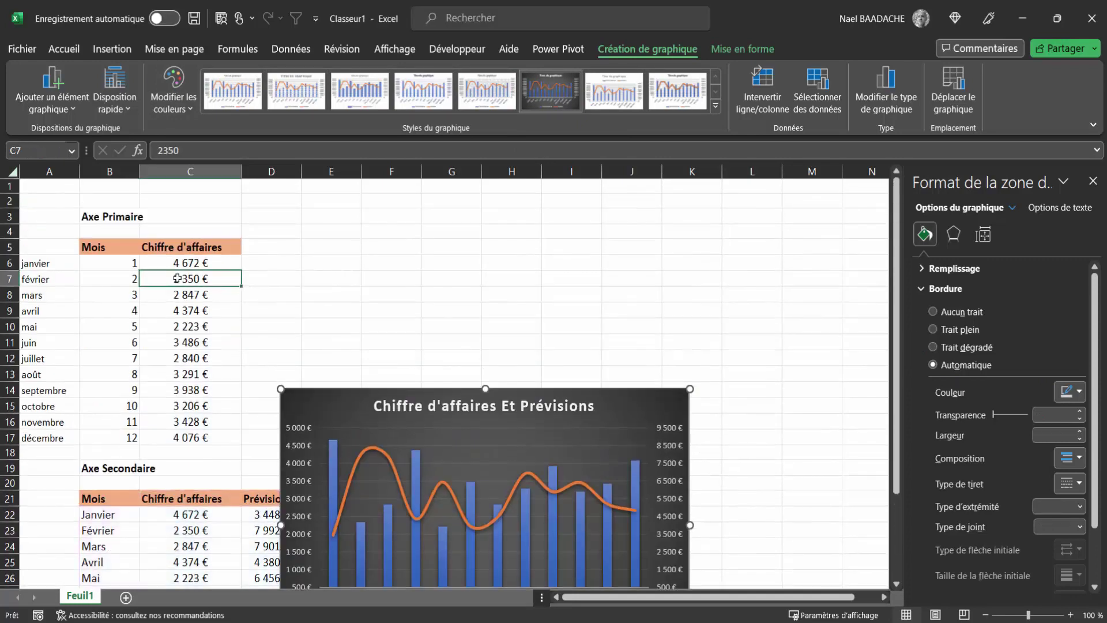
scroll(148, 429, down, 2)
click(128, 395)
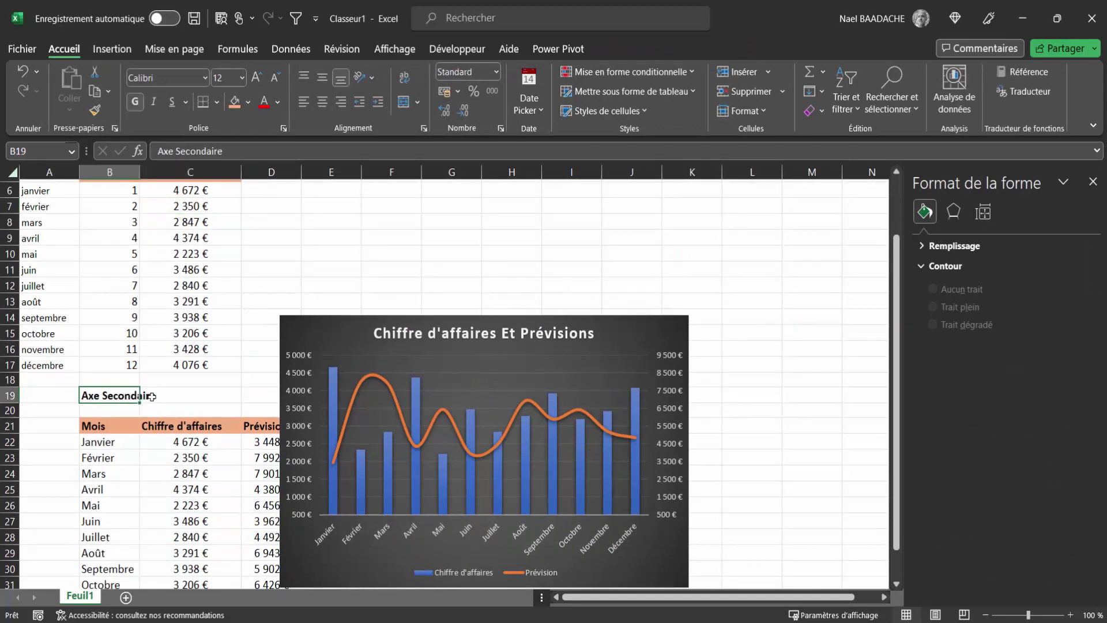
drag(654, 322, 680, 239)
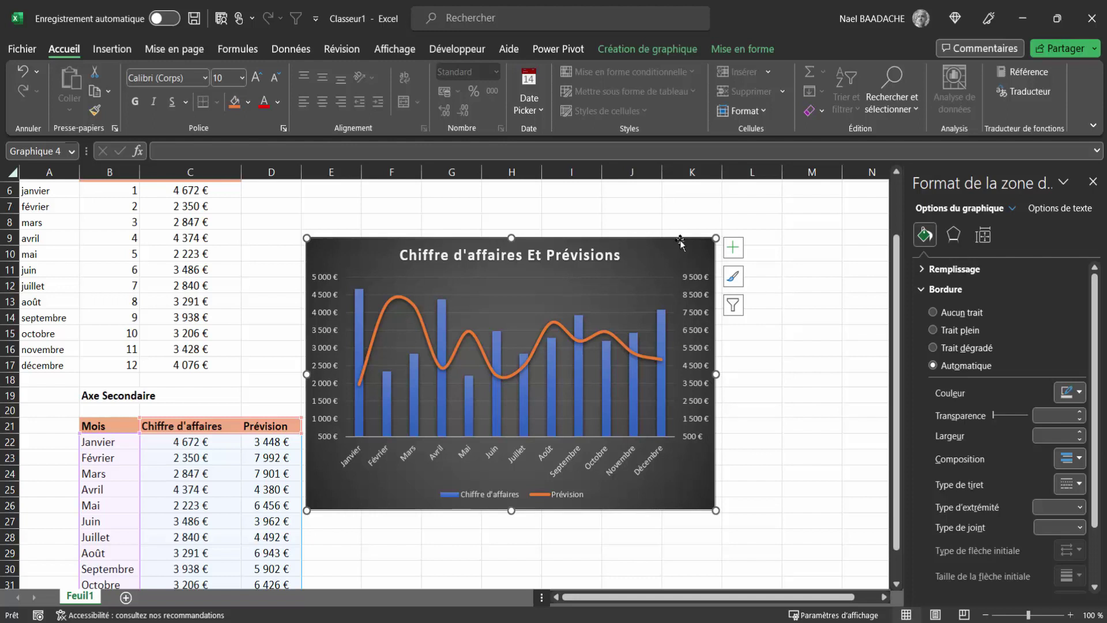
click(714, 210)
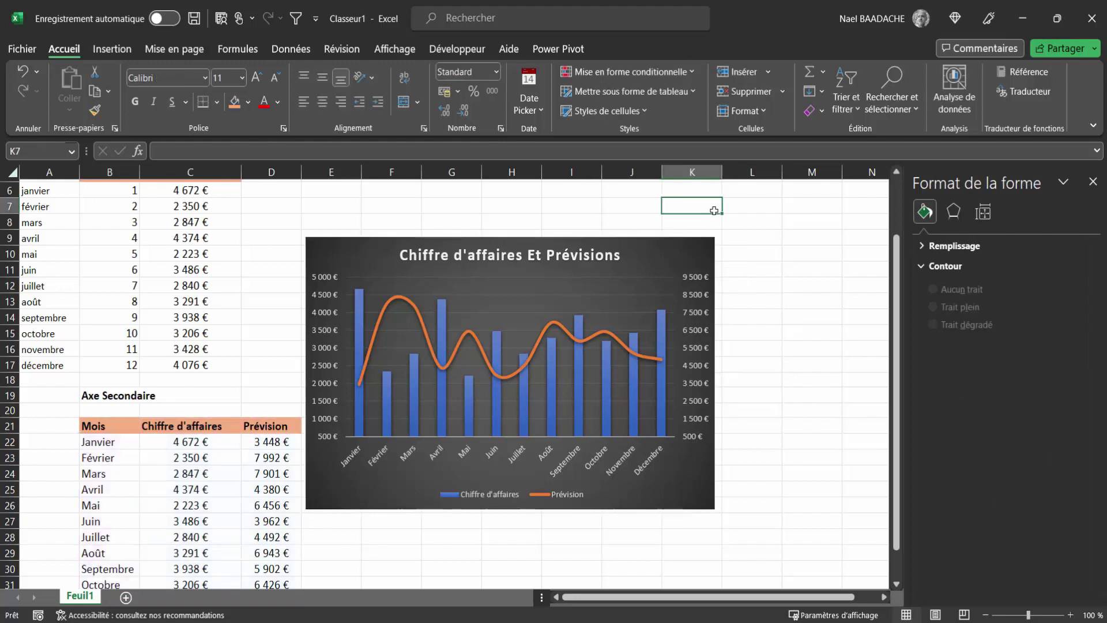